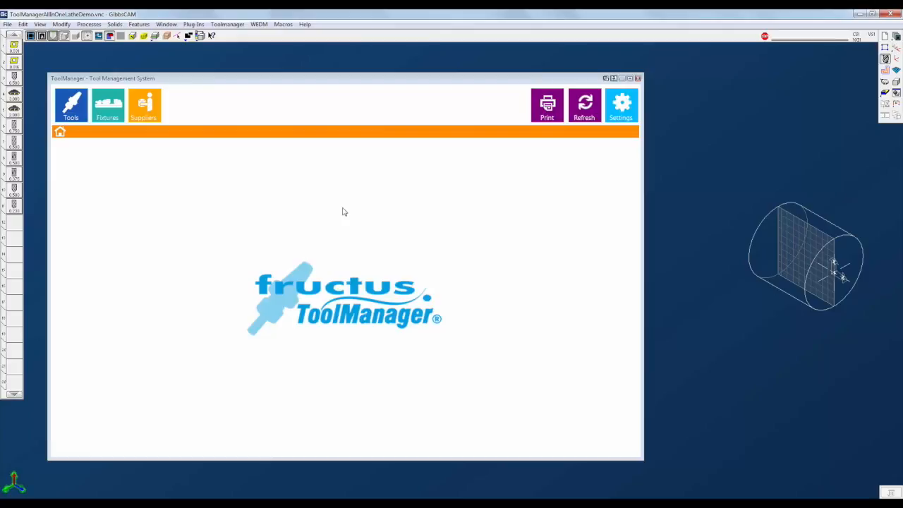
- Open the tool management list and briefly start adding a new tool, cancelling it
left_click(73, 120)
left_click(69, 132)
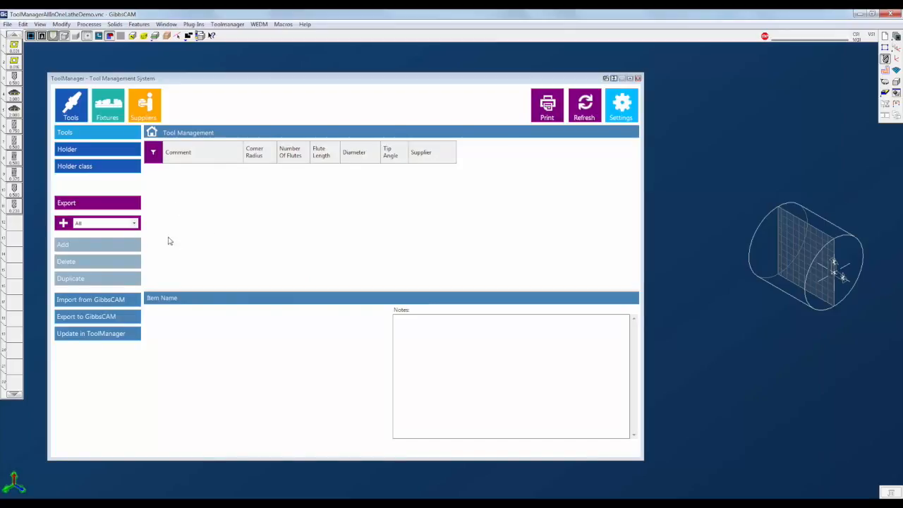
left_click(97, 247)
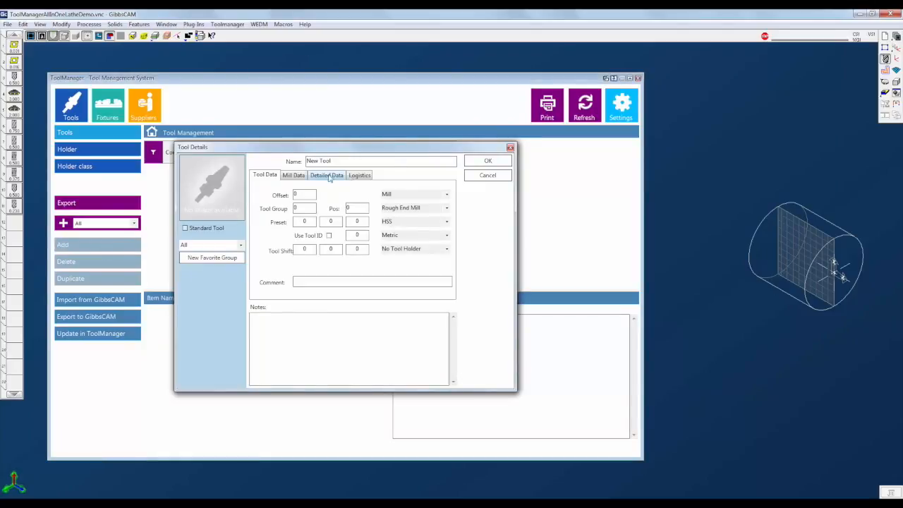
left_click(482, 178)
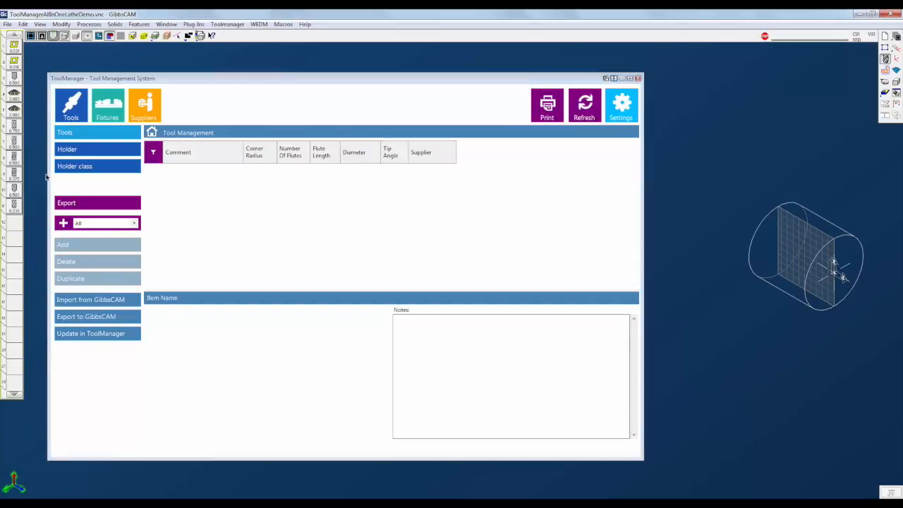
- Import GibbsCAM turning tool 1 into ToolManager and assign it to the Lathe Tools favourite group
double_click(13, 45)
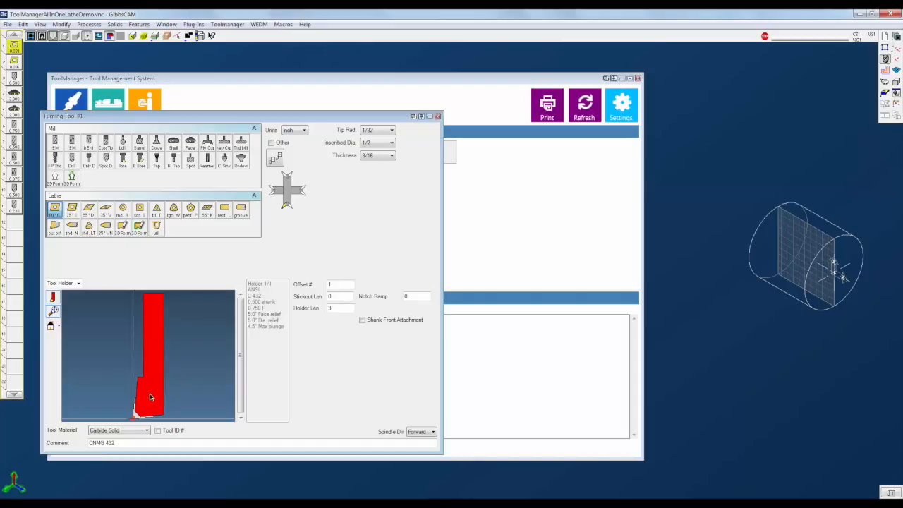
left_click(437, 116)
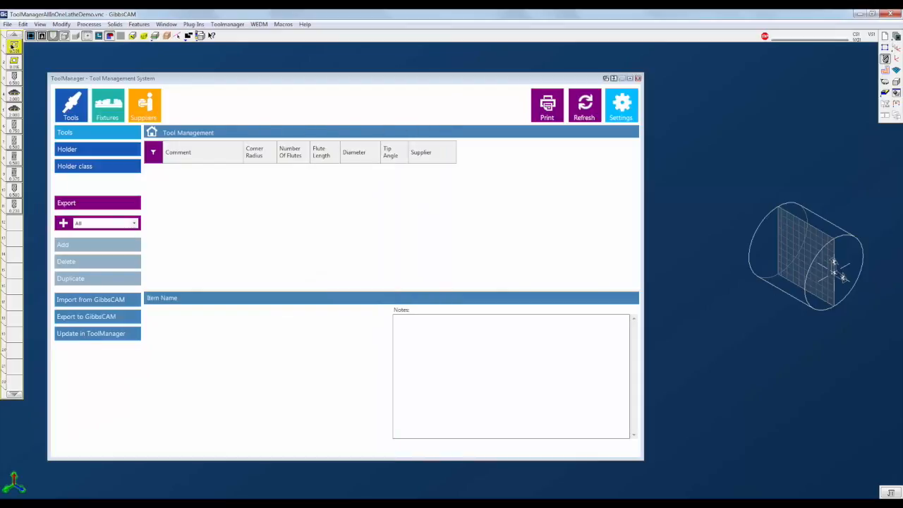
left_click(86, 302)
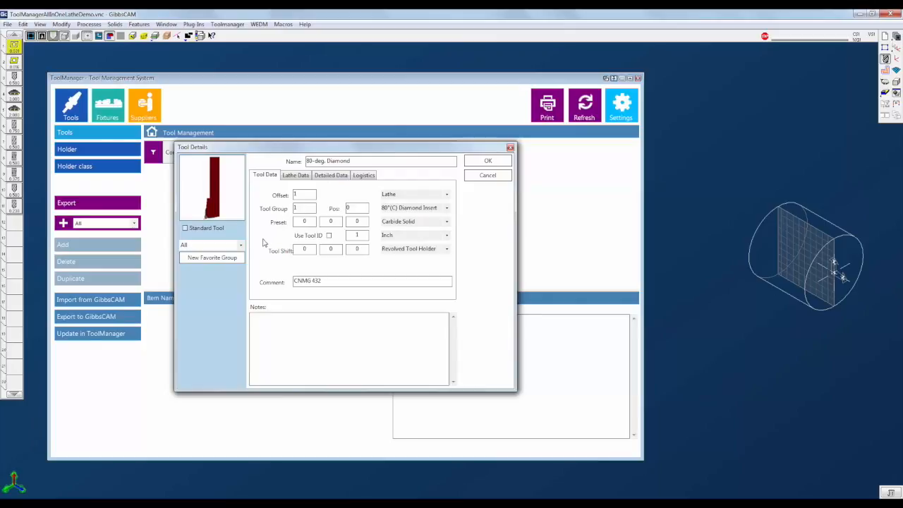
left_click(240, 246)
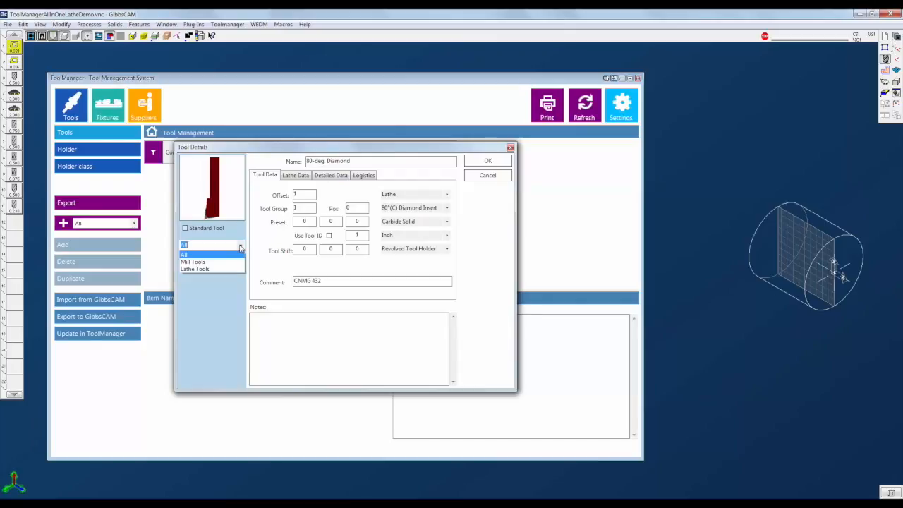
left_click(199, 269)
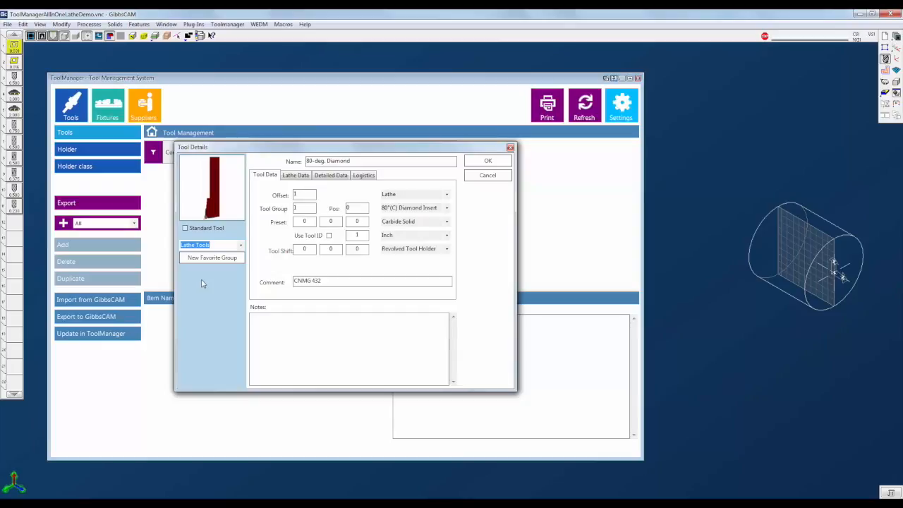
- Mark the 80-deg. Diamond tool as a standard tool and save it
left_click(185, 229)
left_click(364, 177)
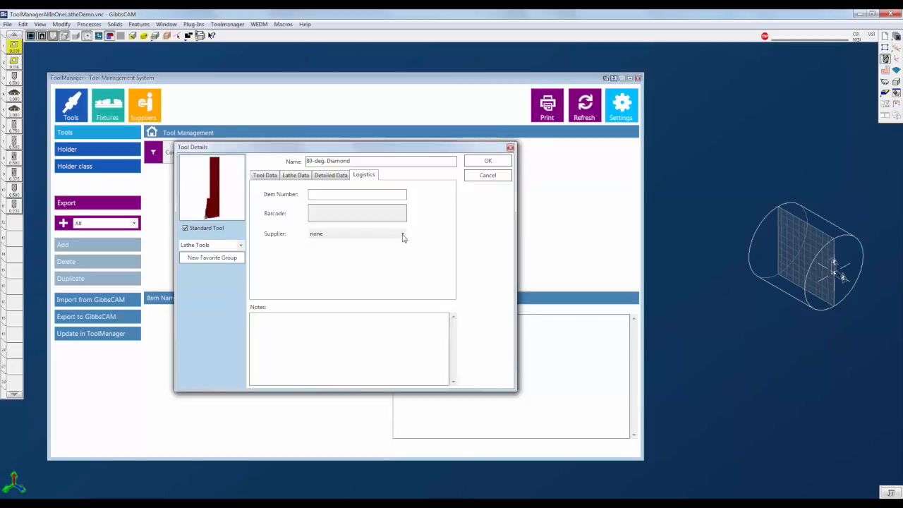
left_click(488, 163)
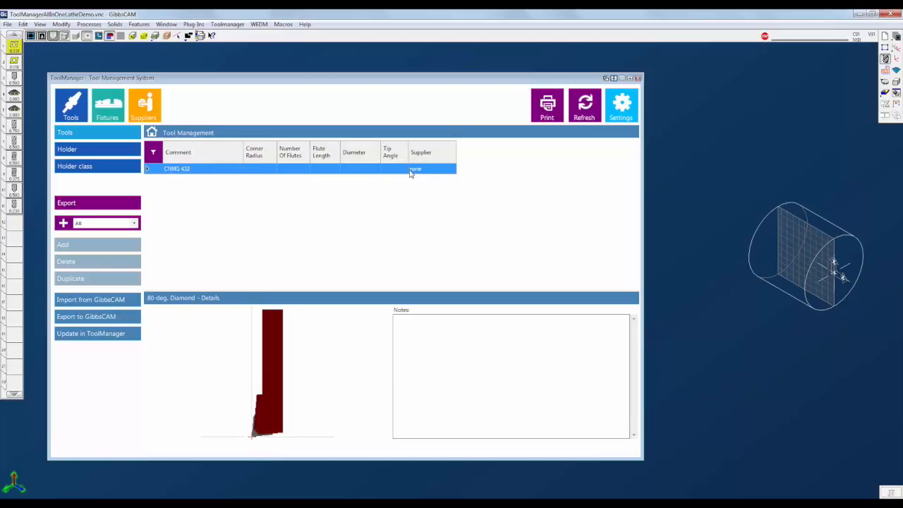
- Review the supplier list, opening and cancelling the Add Supplier dialog
left_click(149, 108)
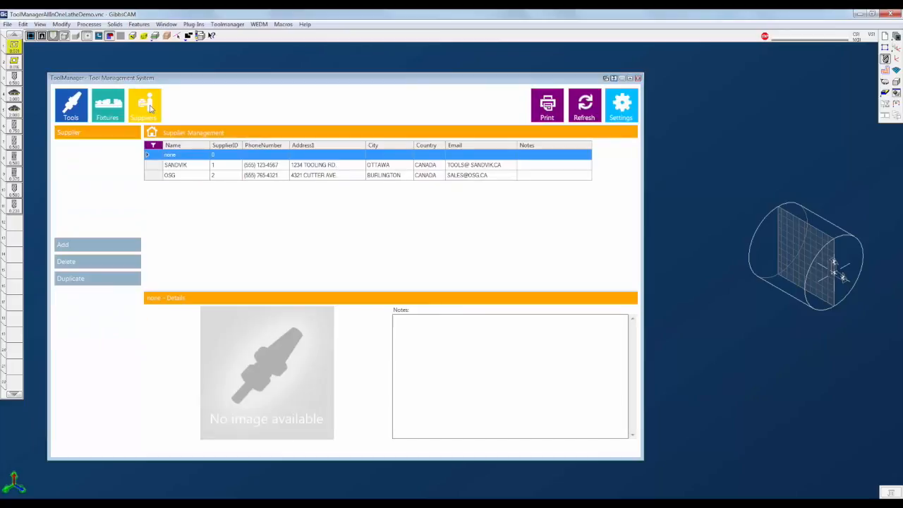
left_click(98, 245)
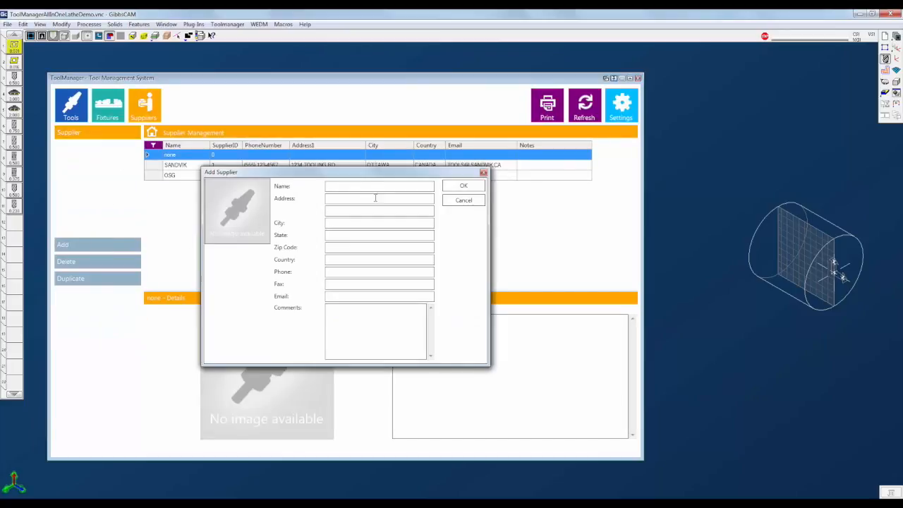
left_click(464, 200)
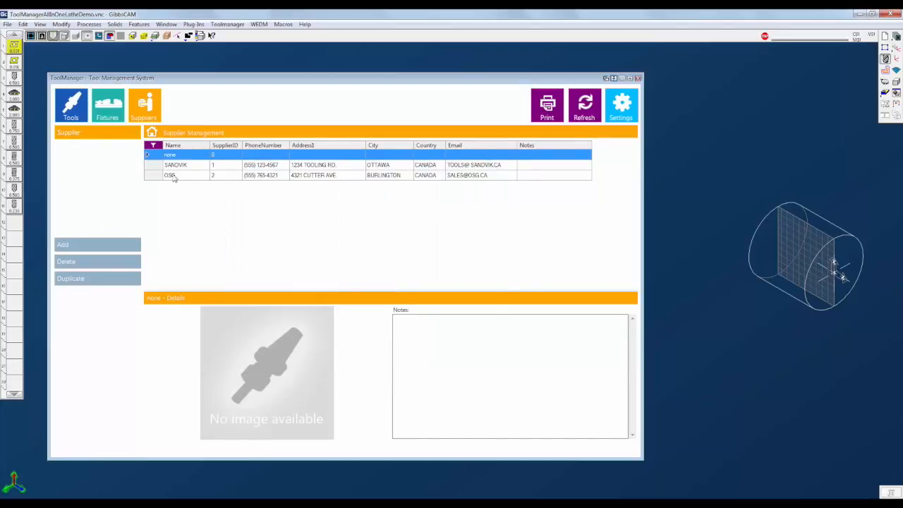
- Assign the supplier SANDVIK to the CNMG 432 tool in its logistics details
left_click(72, 110)
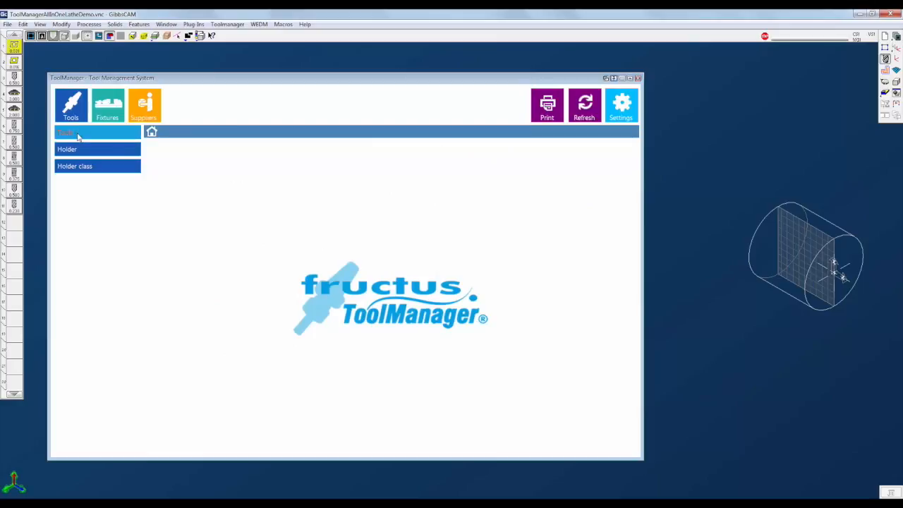
left_click(78, 136)
double_click(222, 172)
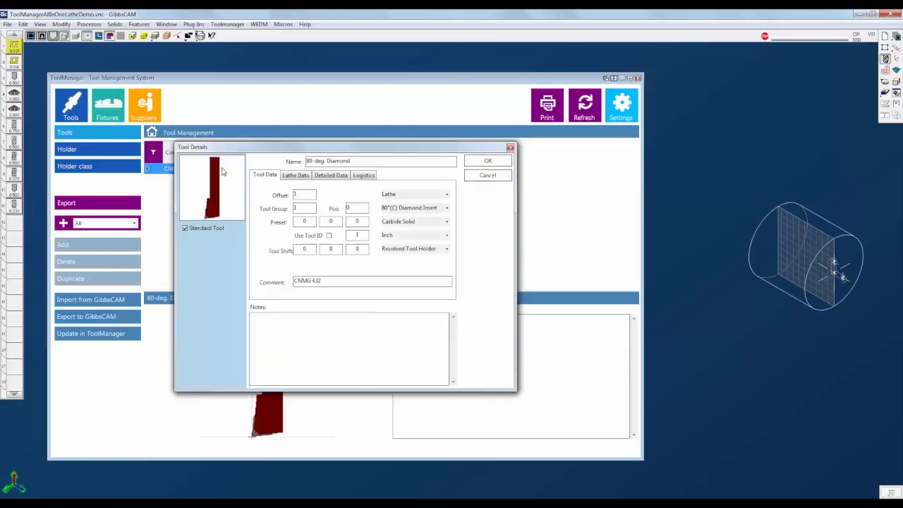
left_click(365, 175)
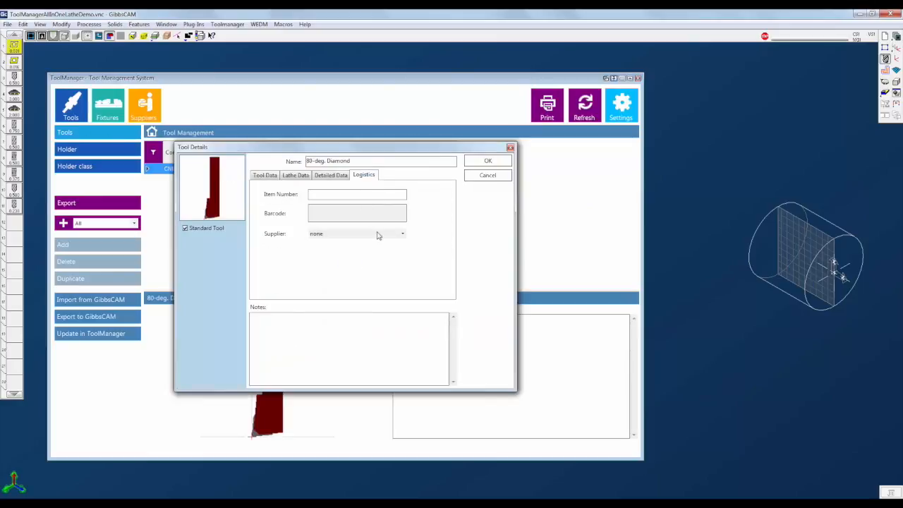
left_click(401, 234)
left_click(356, 248)
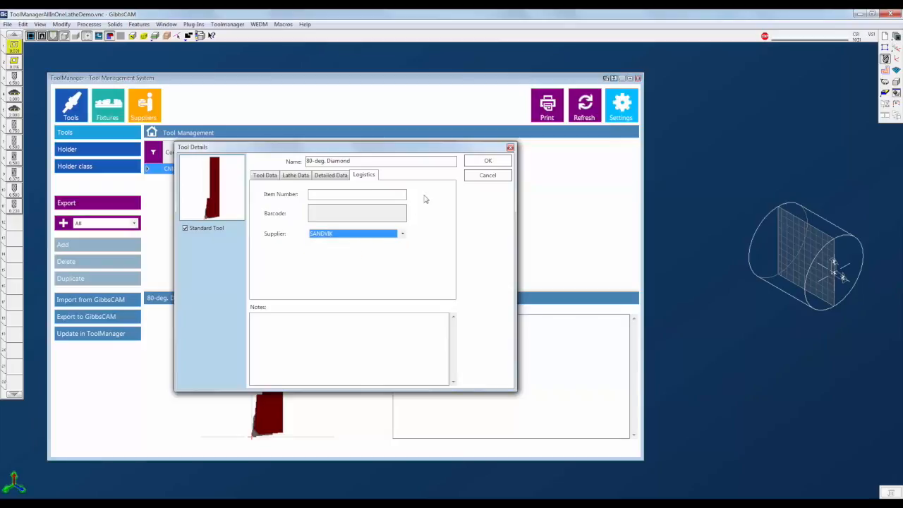
left_click(488, 163)
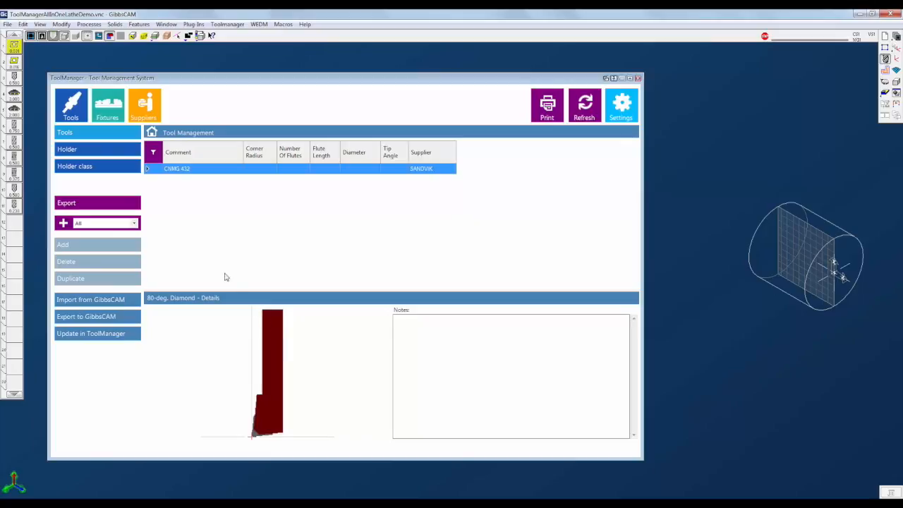
- Import GibbsCAM turning tool 2 into ToolManager and assign it to the Lathe Tools favourite group
double_click(14, 63)
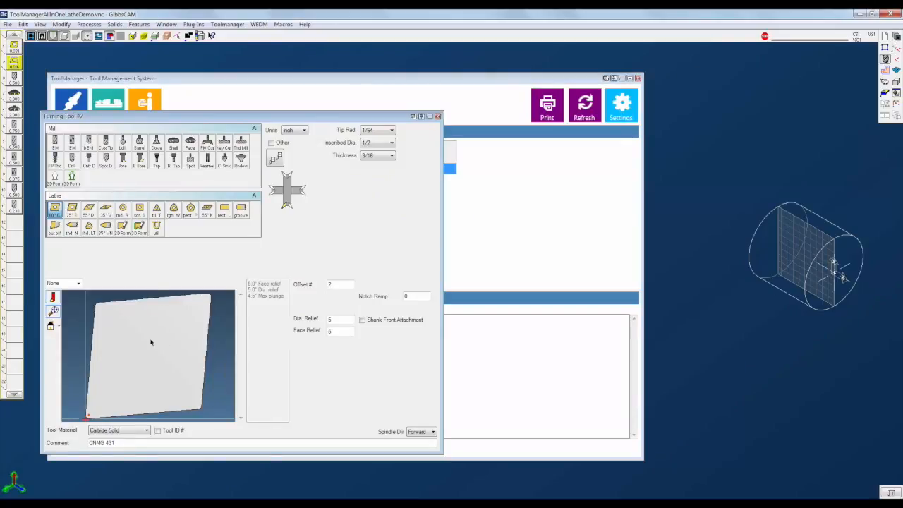
left_click(436, 115)
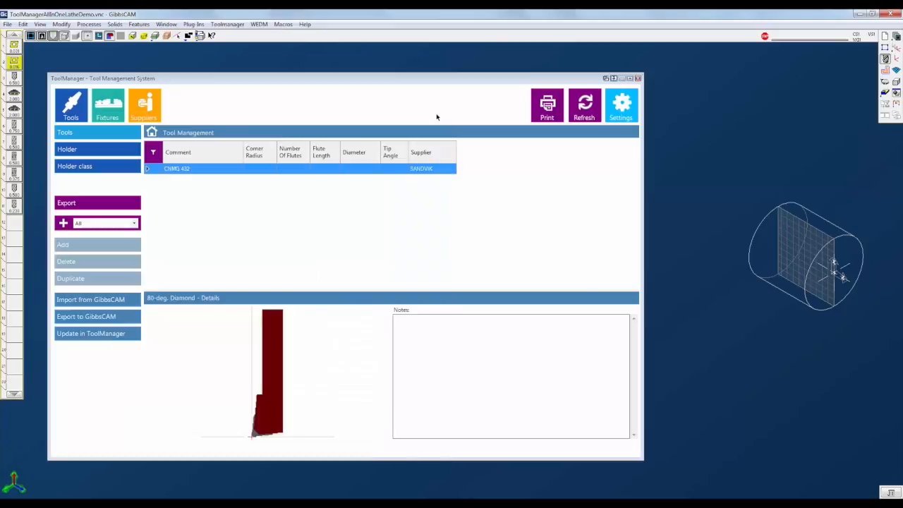
left_click(91, 300)
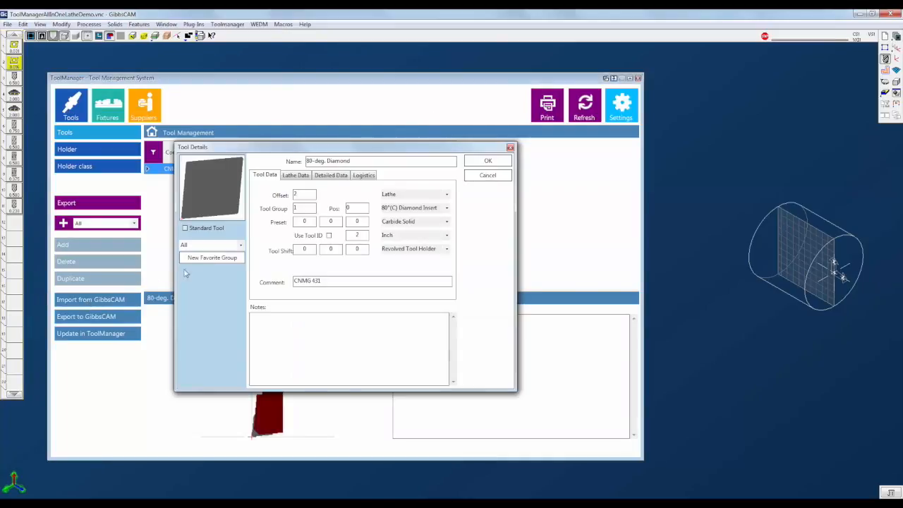
left_click(237, 246)
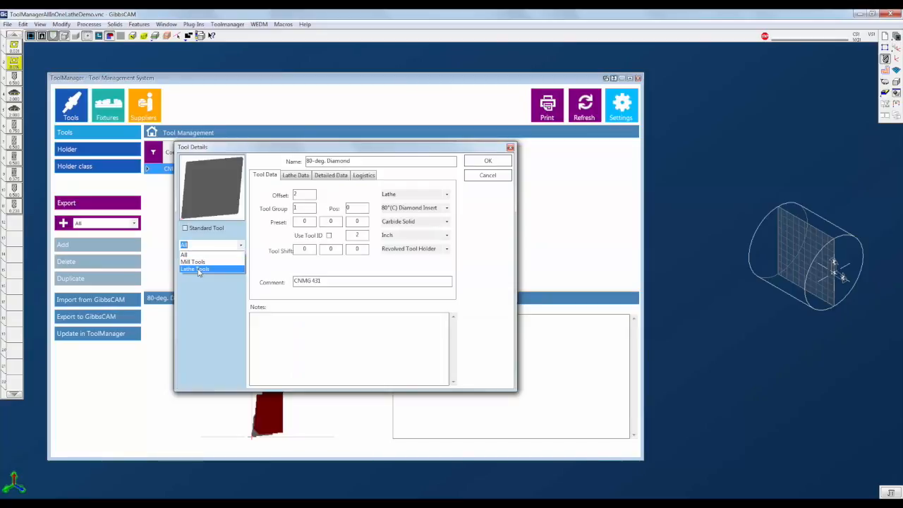
left_click(196, 270)
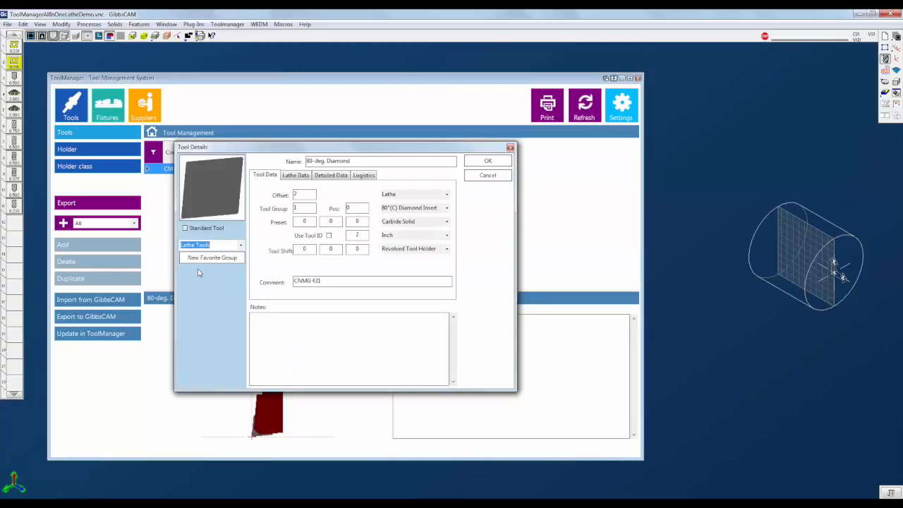
- Set the CNMG 431 tool's picture to an insert image from the Images folder, save it, and select it
left_click(213, 200)
scroll(436, 286, "down", 2)
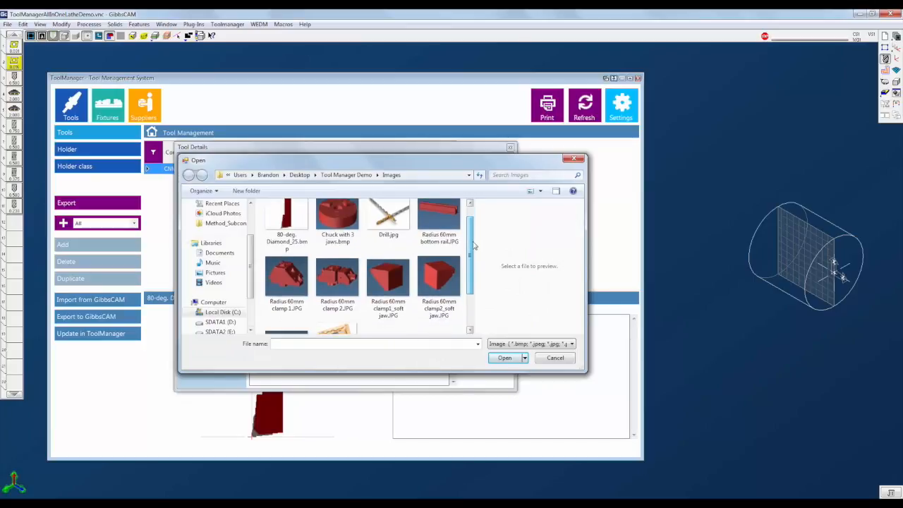
double_click(337, 286)
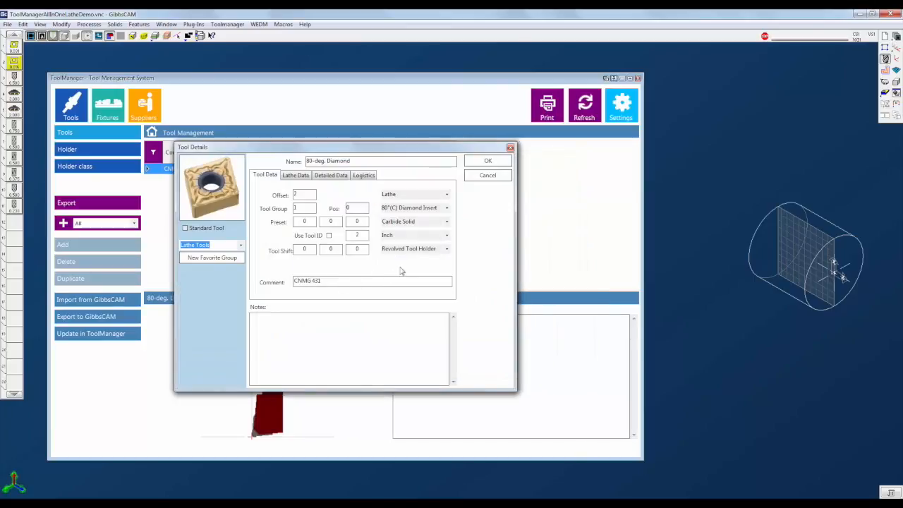
left_click(488, 164)
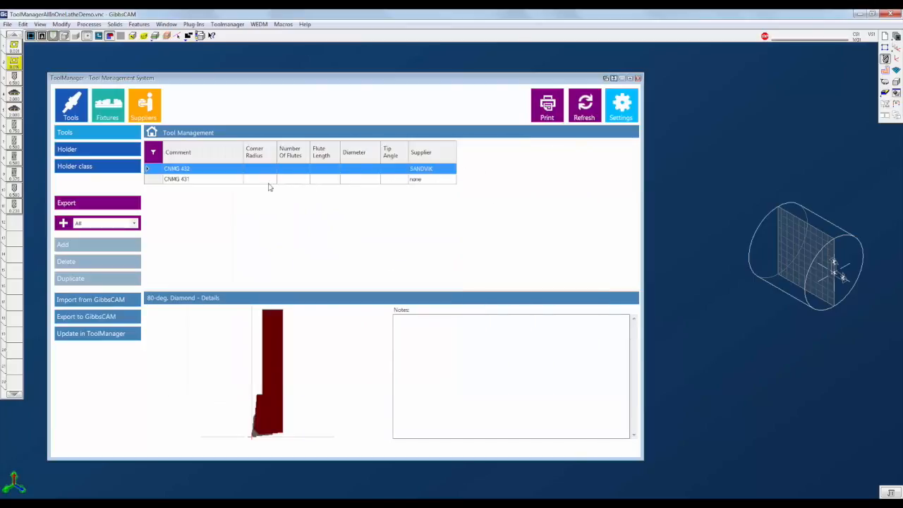
left_click(200, 179)
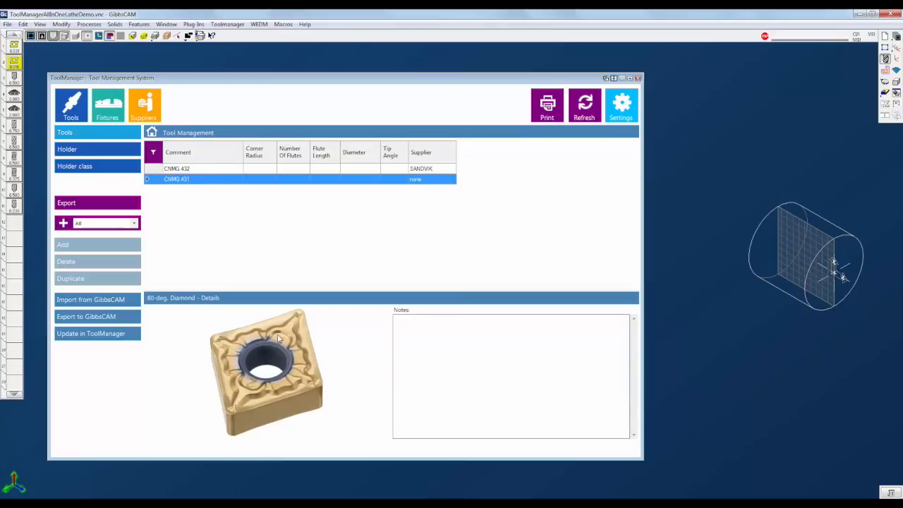
- Import the holder of GibbsCAM tool 1, naming it LATHE HOLDER 1
left_click(74, 152)
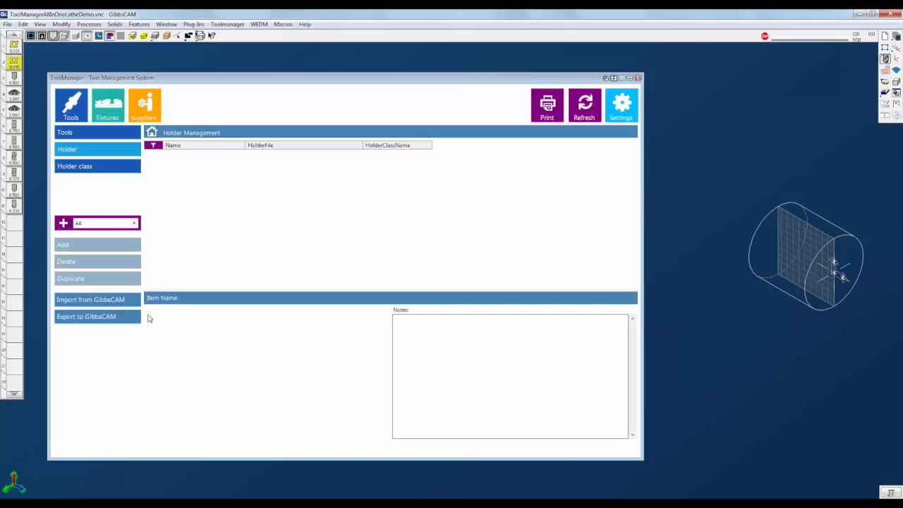
left_click(13, 44)
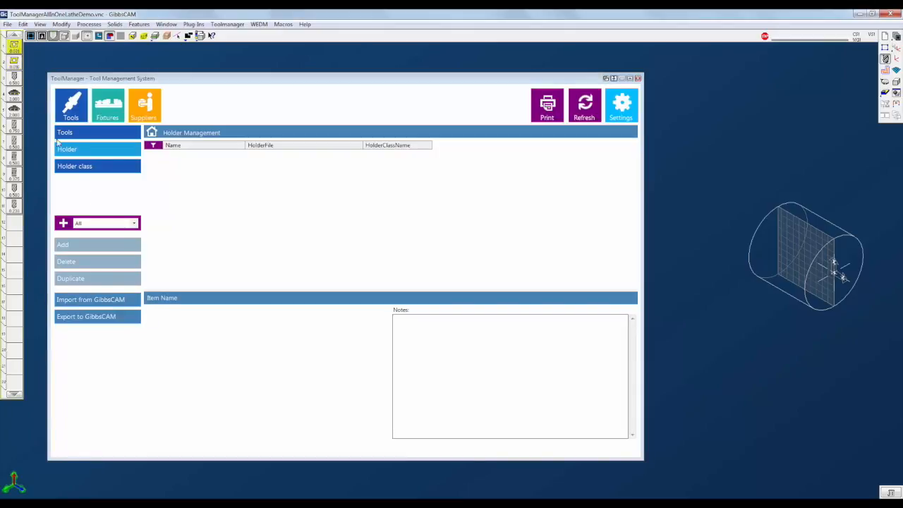
left_click(86, 301)
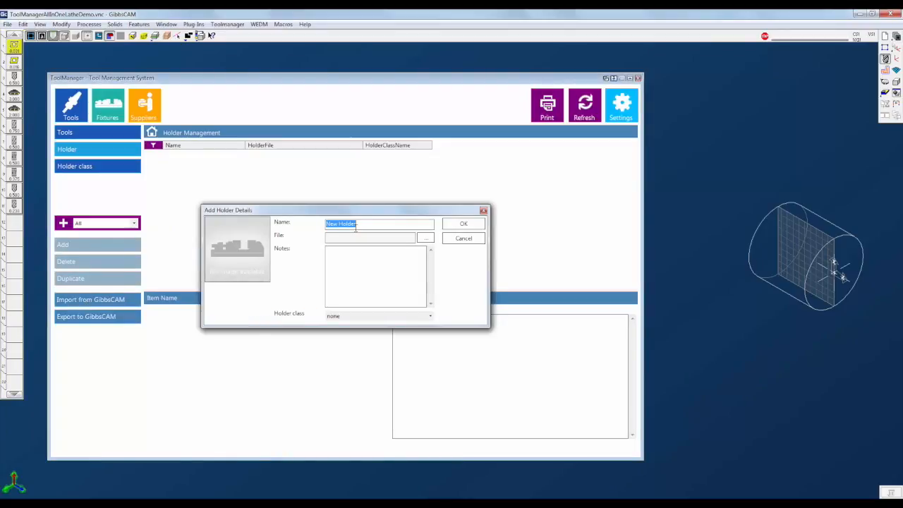
type("LATHE HOLDER 1")
left_click(463, 224)
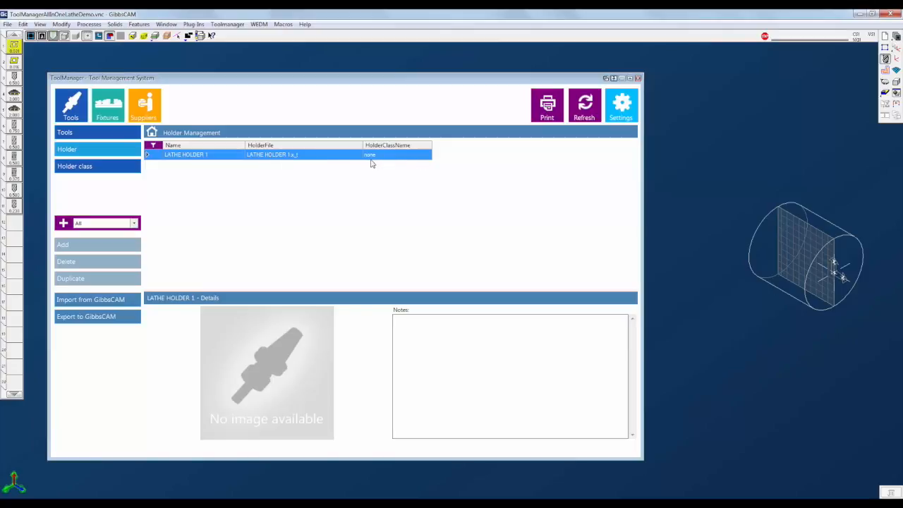
- Assign the holder class 1/2" SHANK to LATHE HOLDER 1 in its holder details
left_click(111, 168)
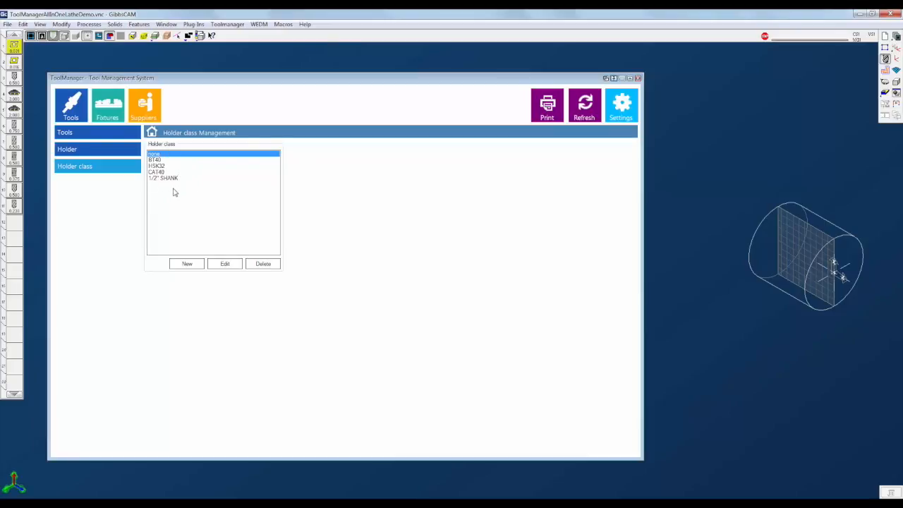
left_click(97, 152)
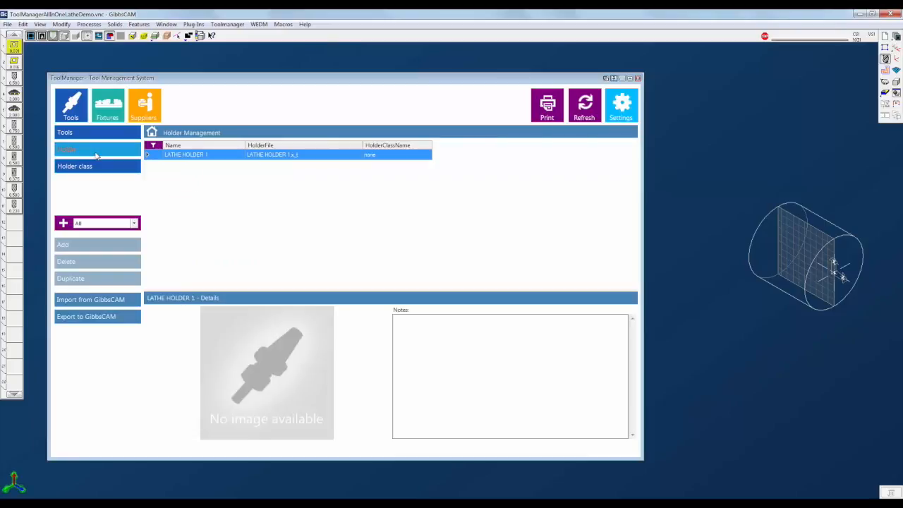
double_click(259, 155)
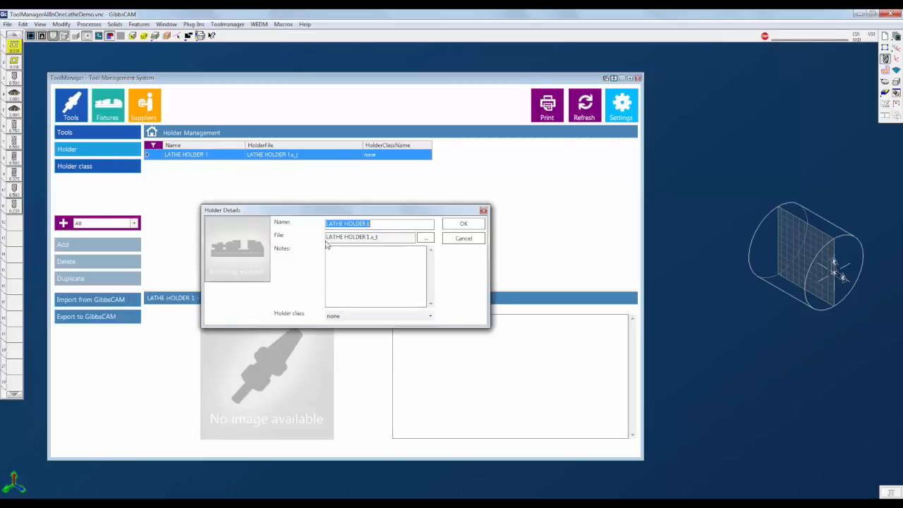
left_click(430, 316)
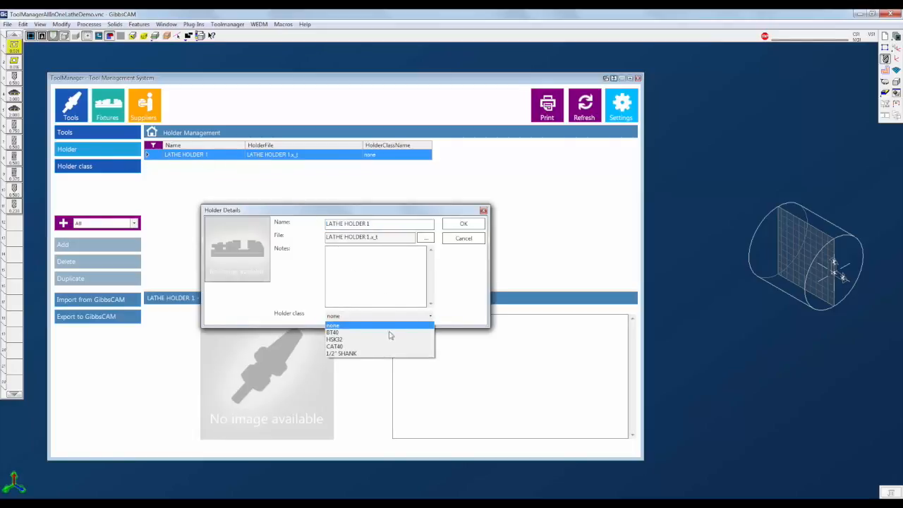
left_click(363, 354)
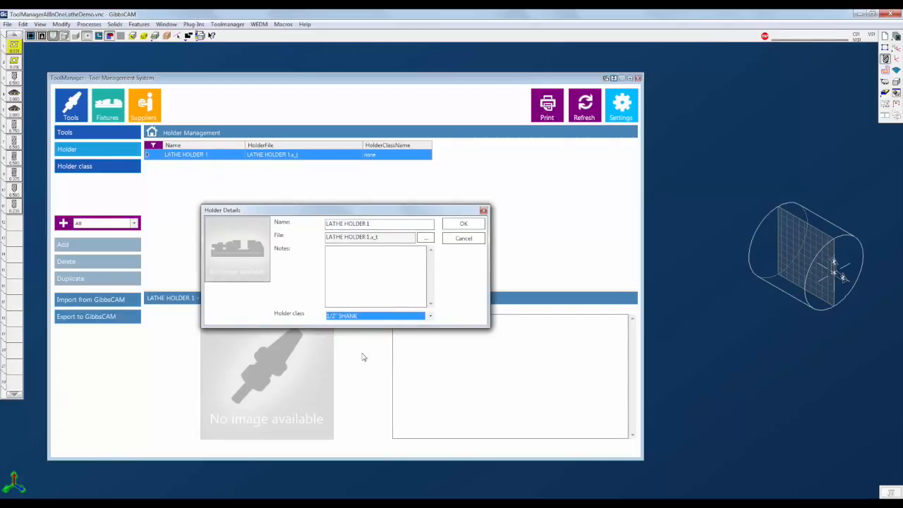
left_click(464, 223)
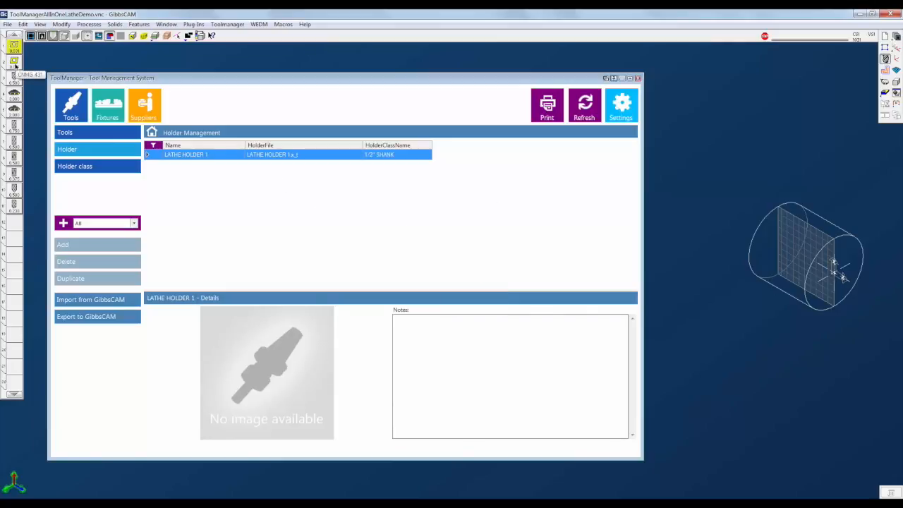
- Delete turning tool 2 from the GibbsCAM tool list and export the CNMG 431 tool from ToolManager back into GibbsCAM
key("Delete")
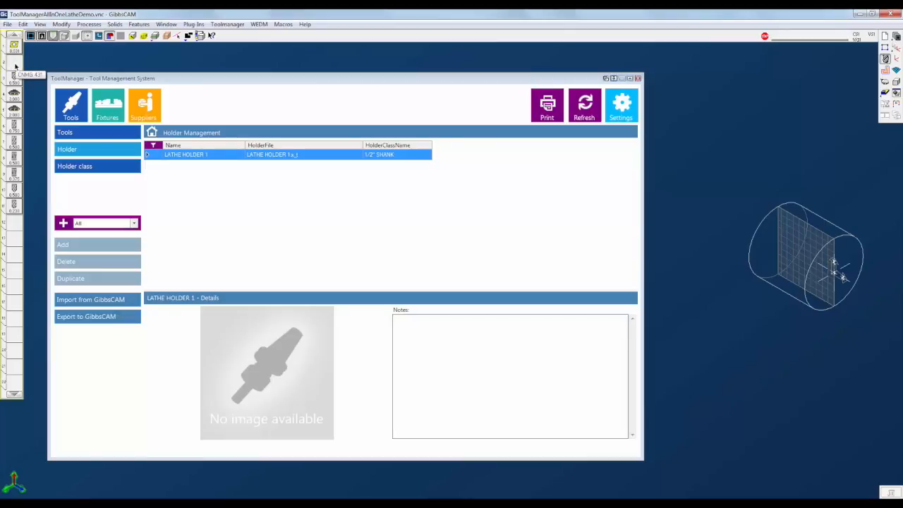
left_click(69, 136)
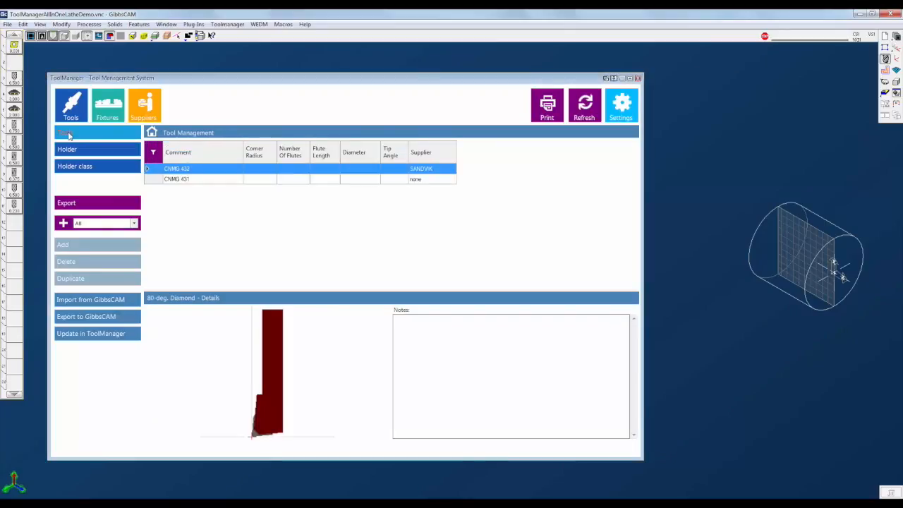
left_click(184, 181)
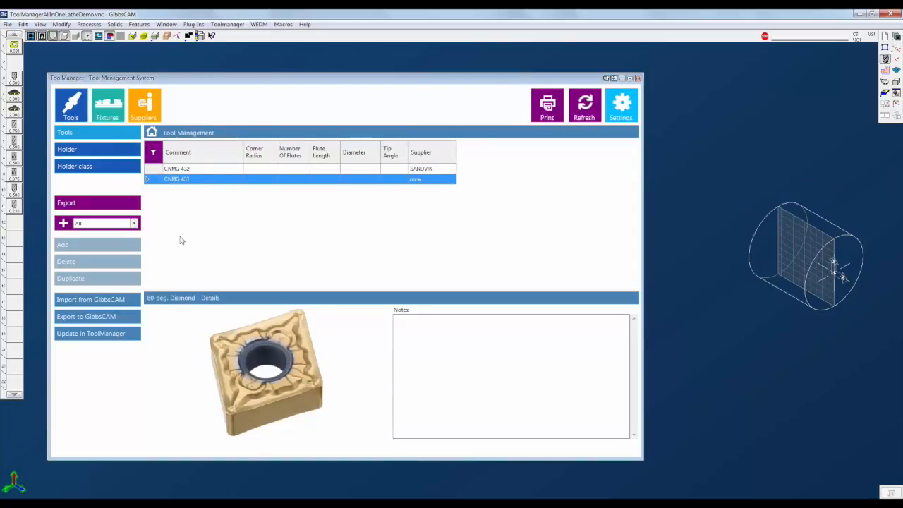
left_click(83, 319)
double_click(14, 62)
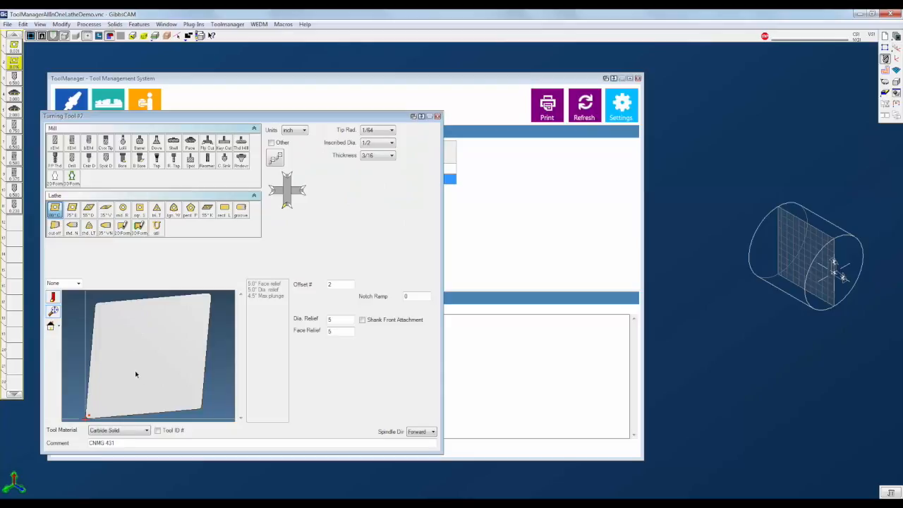
left_click(438, 116)
- Export LATHE HOLDER 1 to GibbsCAM and check it on turning tool 2
left_click(102, 150)
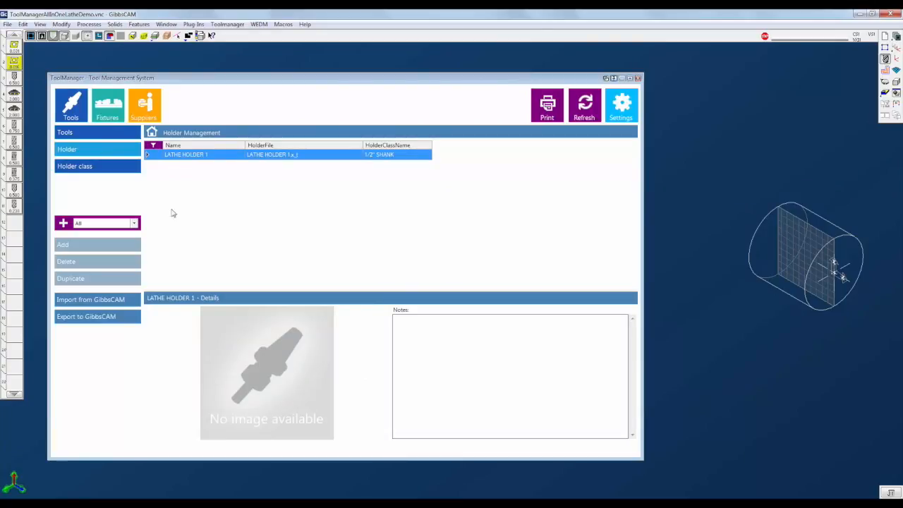
left_click(99, 317)
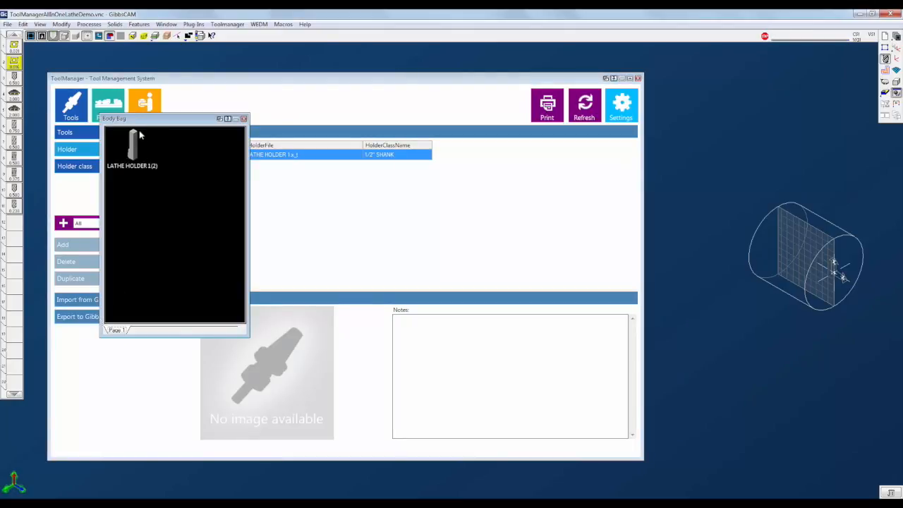
double_click(16, 62)
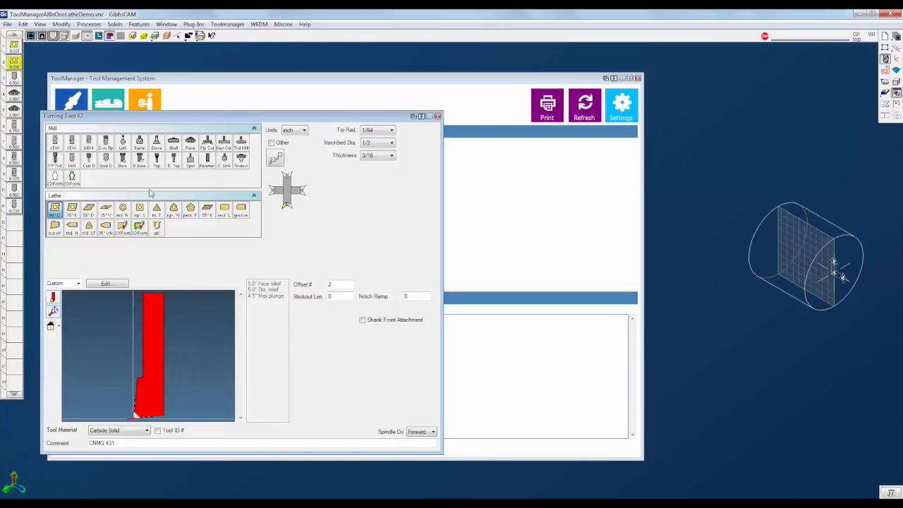
left_click(436, 115)
left_click(243, 118)
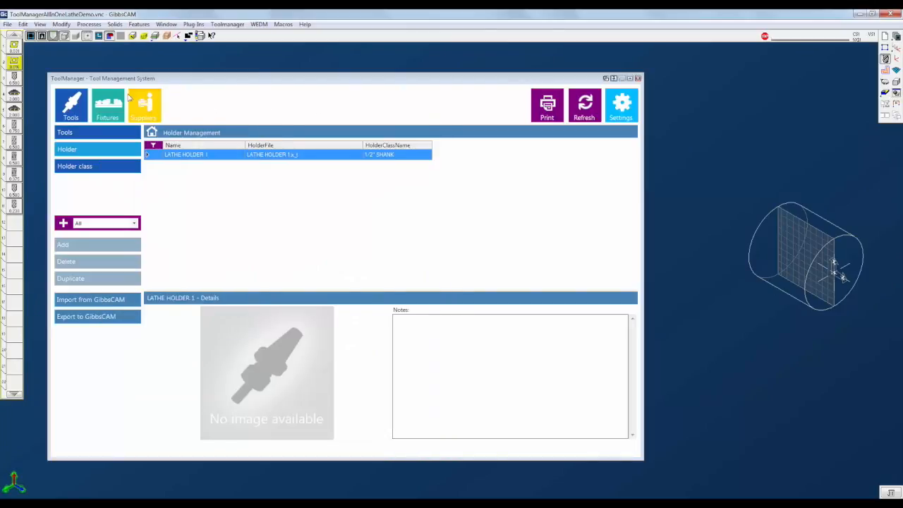
- Import the 1/2" SPOT DRILL milling tool from GibbsCAM and assign it to the Mill Tools favourite group
double_click(14, 79)
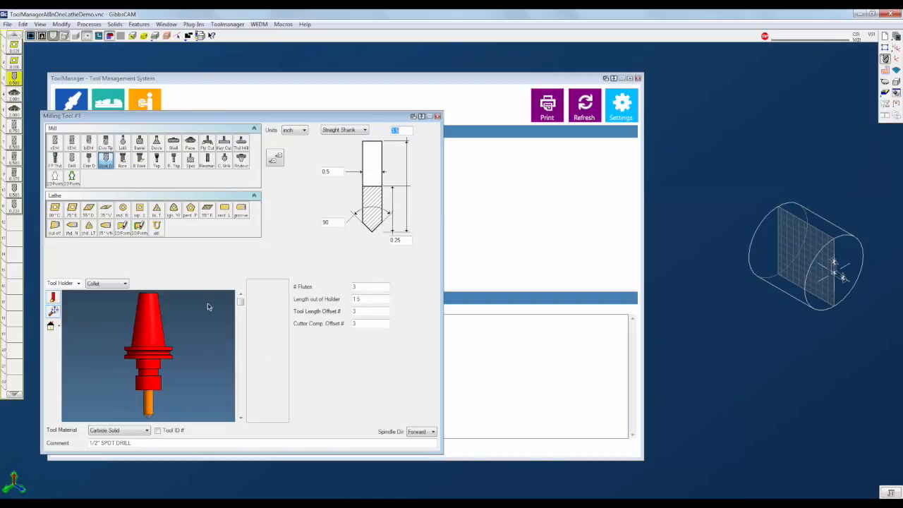
left_click(437, 116)
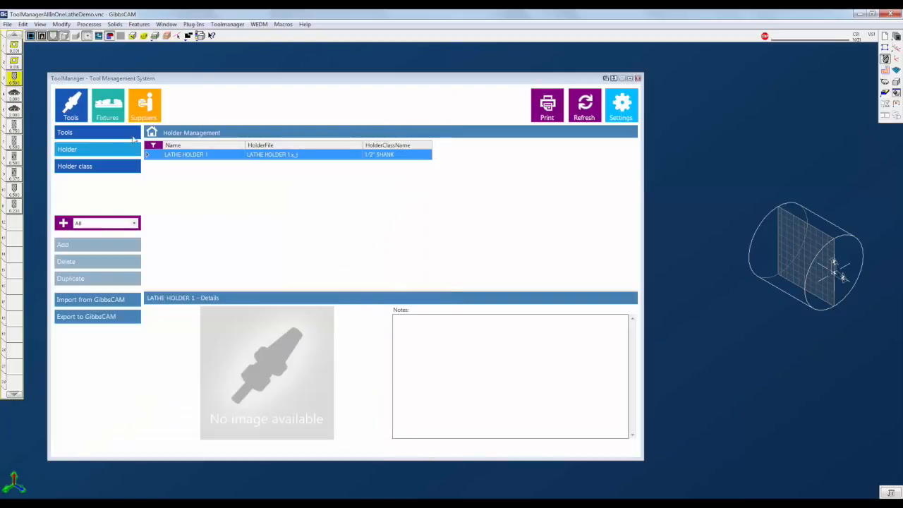
left_click(78, 132)
left_click(112, 298)
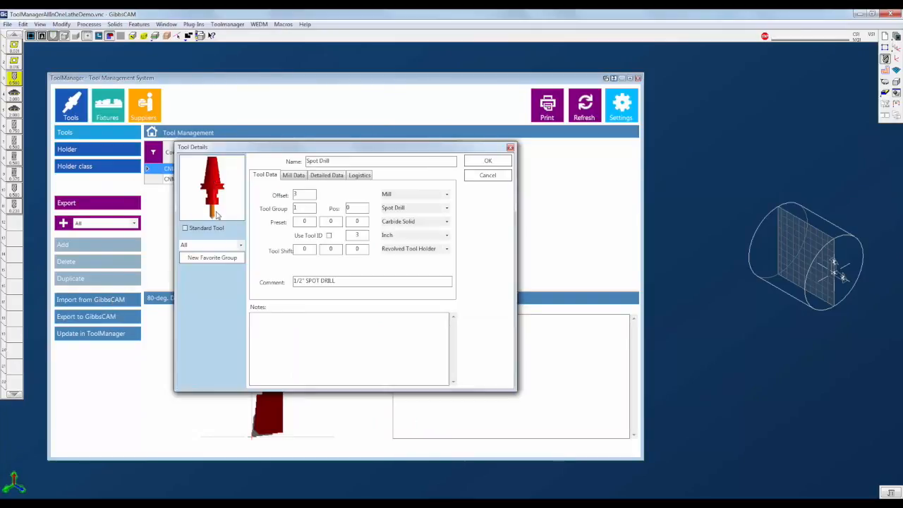
left_click(240, 245)
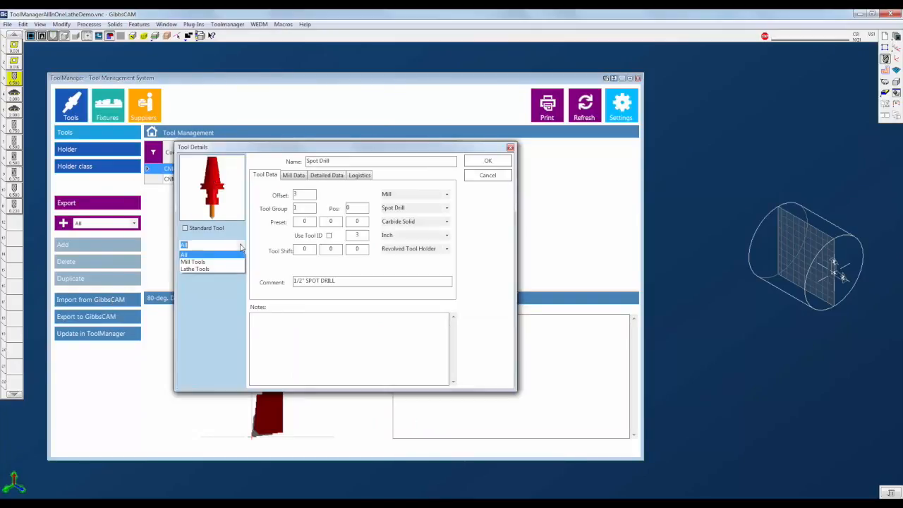
left_click(205, 262)
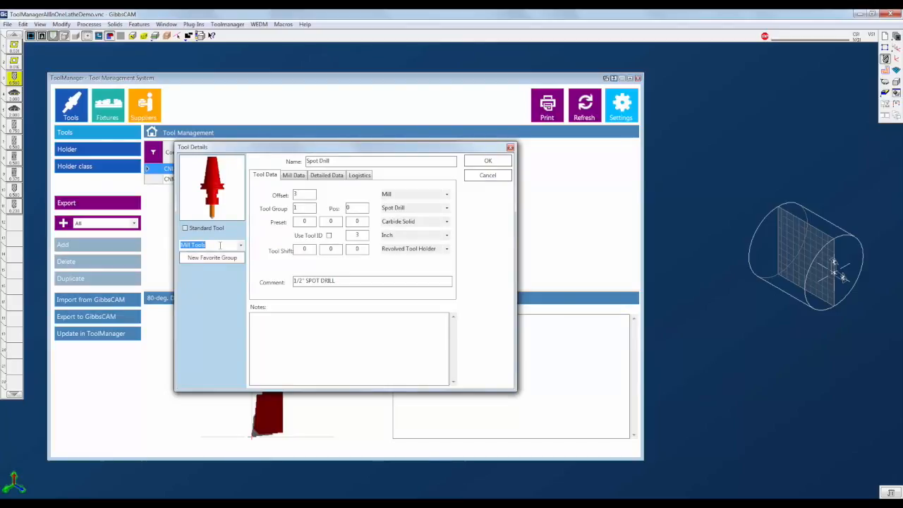
left_click(486, 162)
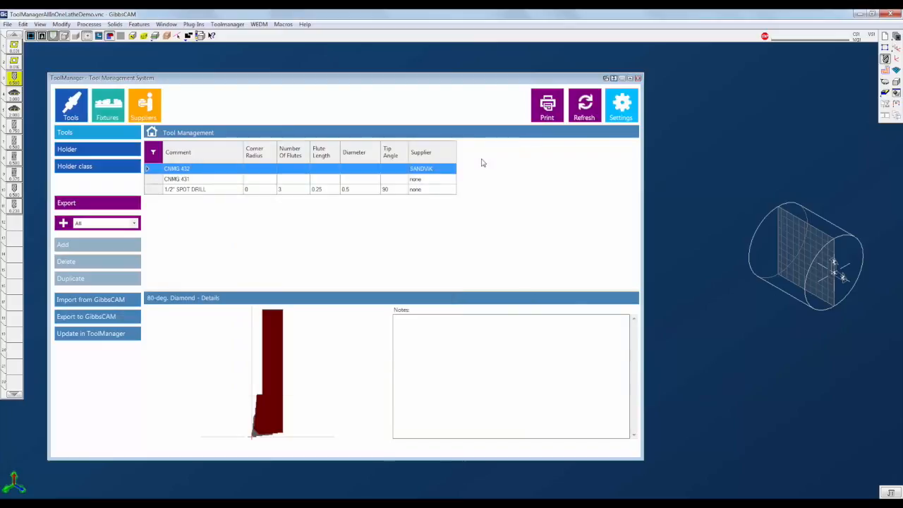
- Import the remaining selected GibbsCAM milling tools all together into a new favourite group named JOB 1
left_click(196, 189)
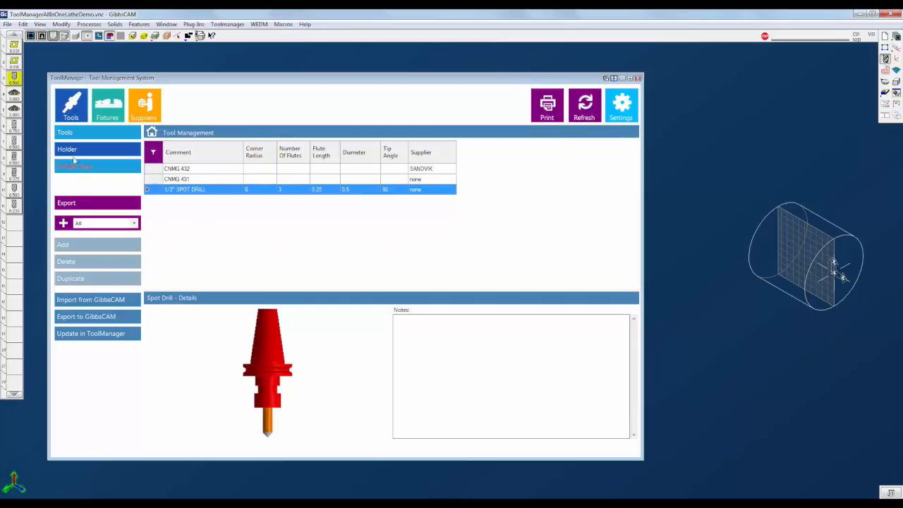
left_click(13, 100)
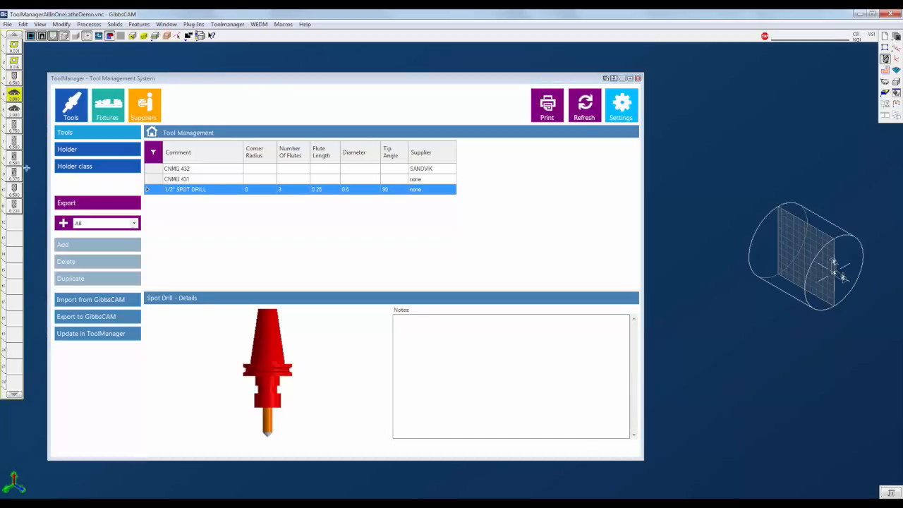
left_click(15, 208, "shift")
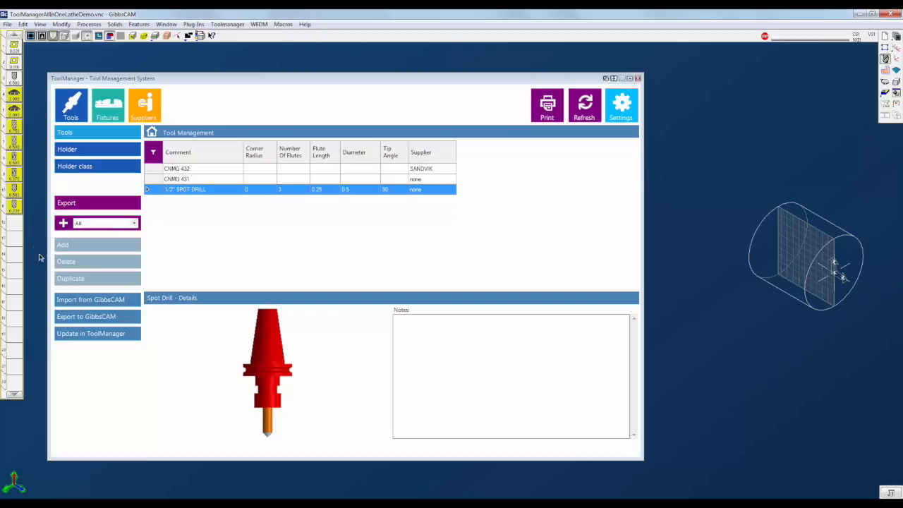
left_click(70, 300)
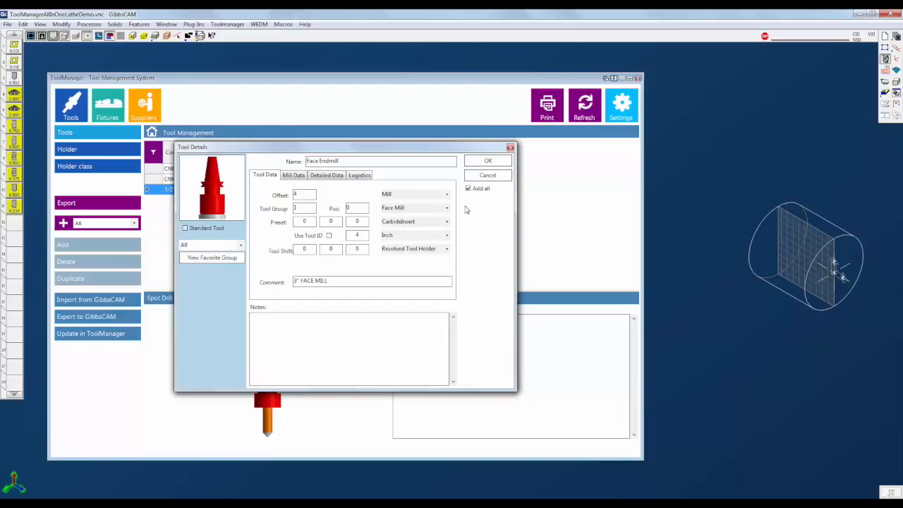
left_click(241, 246)
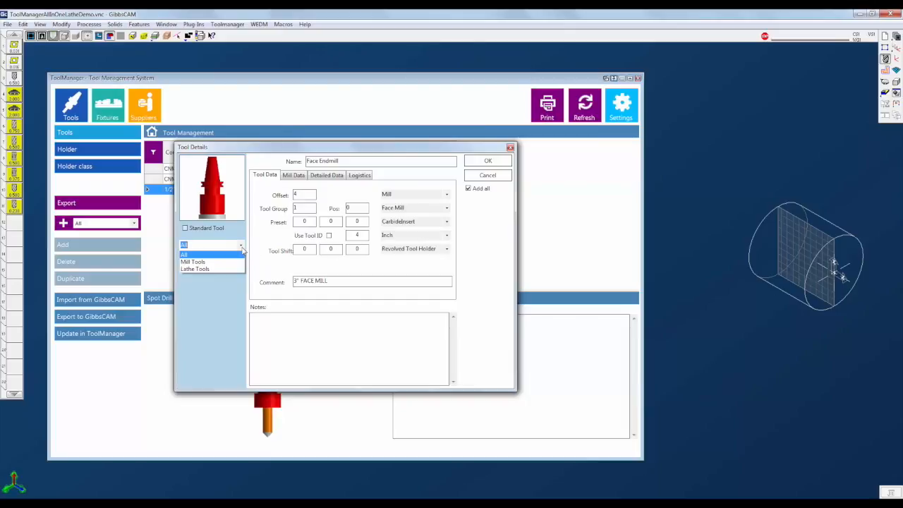
left_click(242, 249)
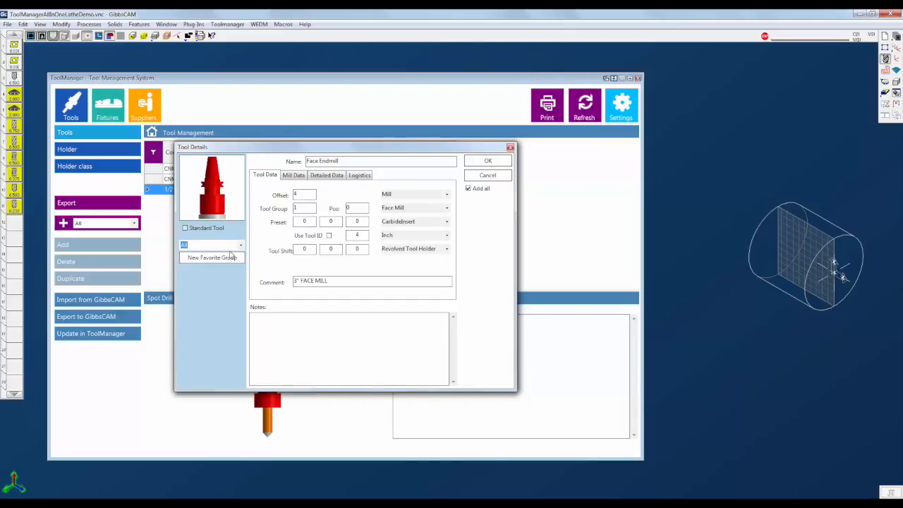
left_click(232, 257)
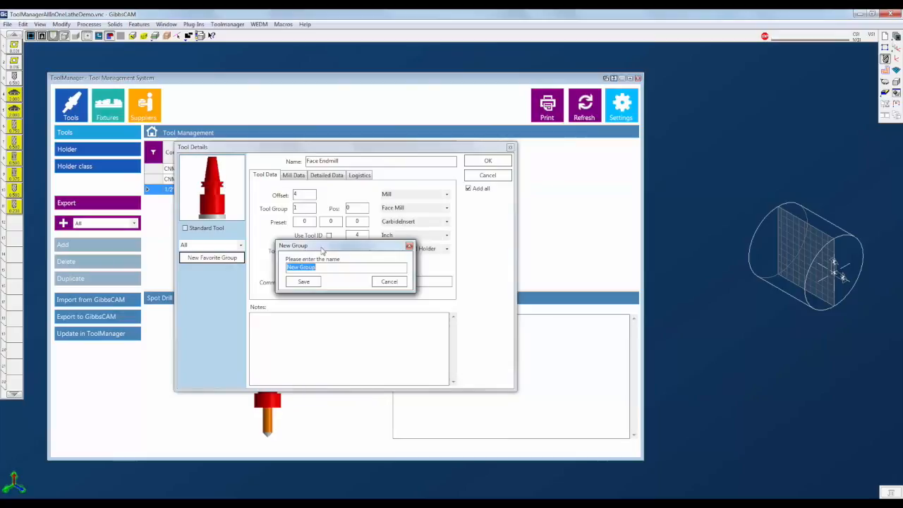
type("JOB 1")
left_click(303, 281)
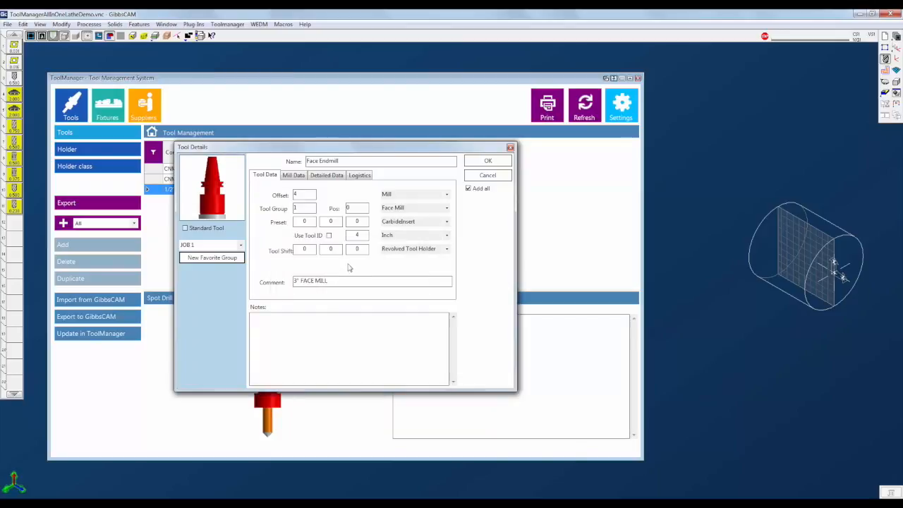
left_click(486, 161)
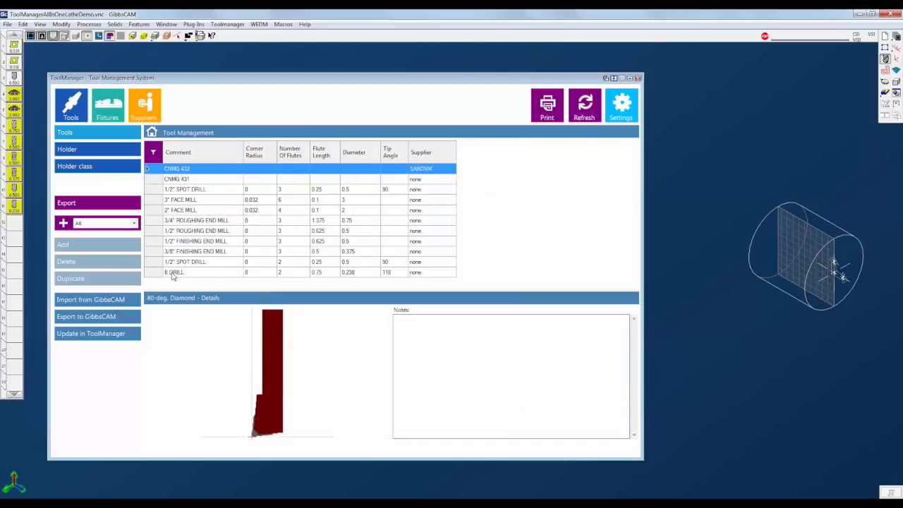
- Move the Tip Angle column after the Supplier column and sort the tool table by Comment
left_click(153, 154)
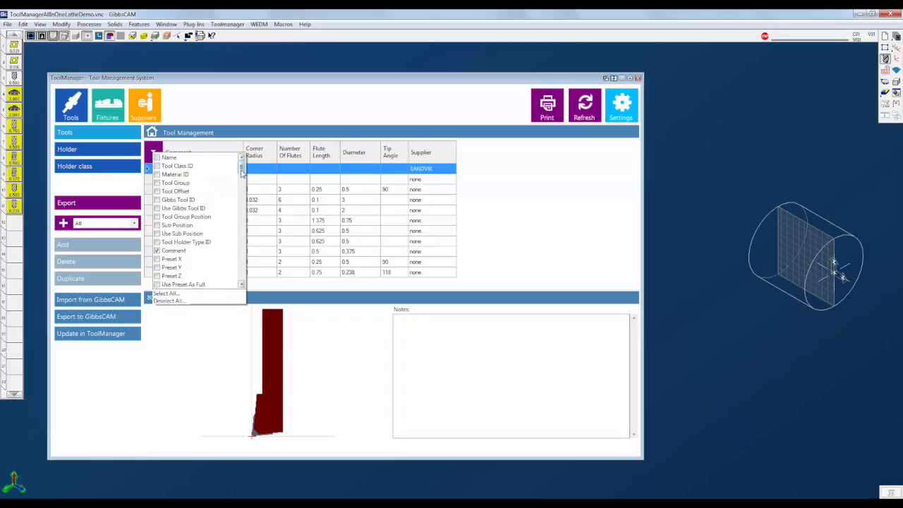
left_click_drag(241, 173, 241, 276)
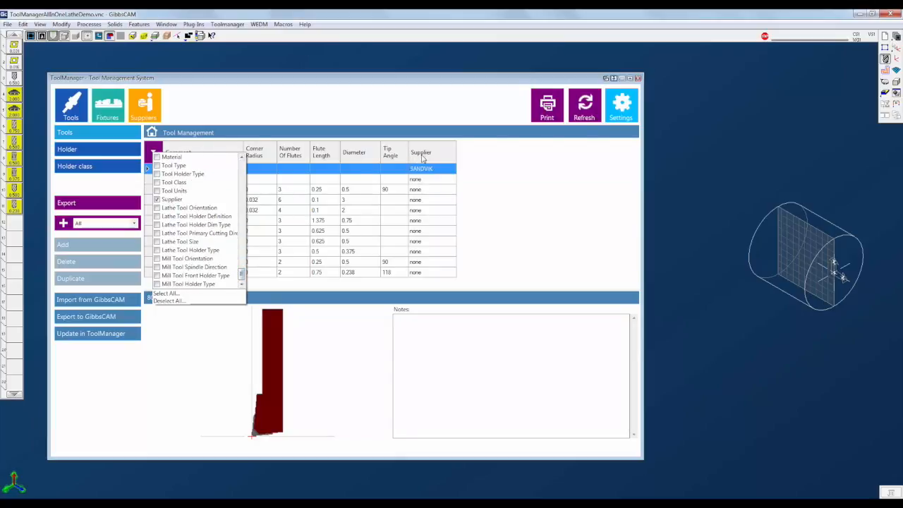
left_click(502, 195)
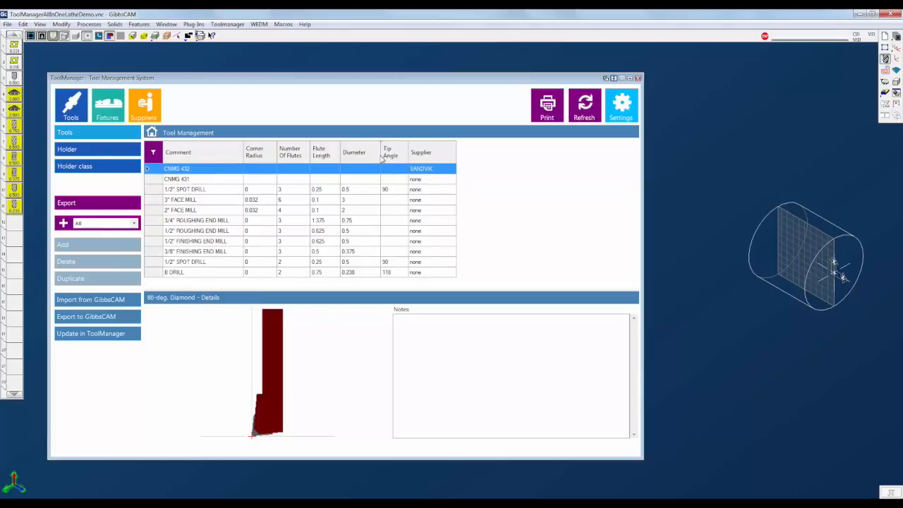
left_click_drag(381, 157, 448, 156)
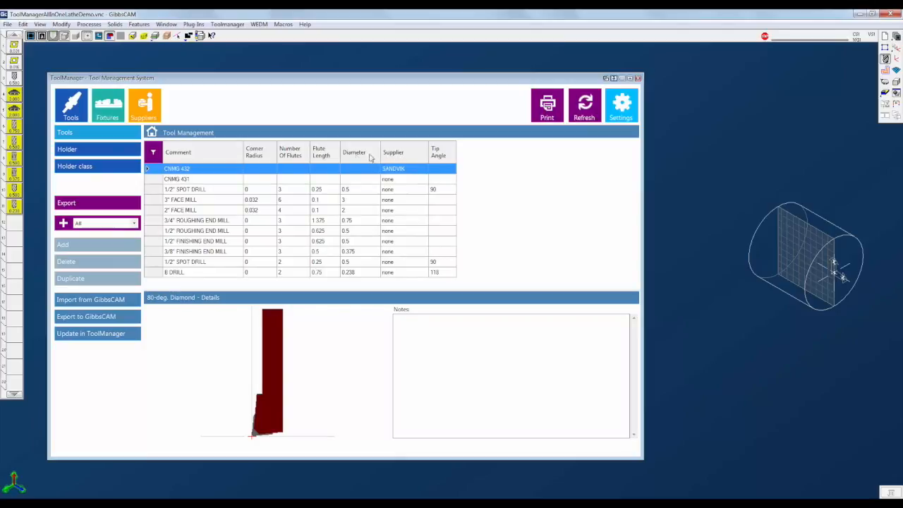
left_click(201, 154)
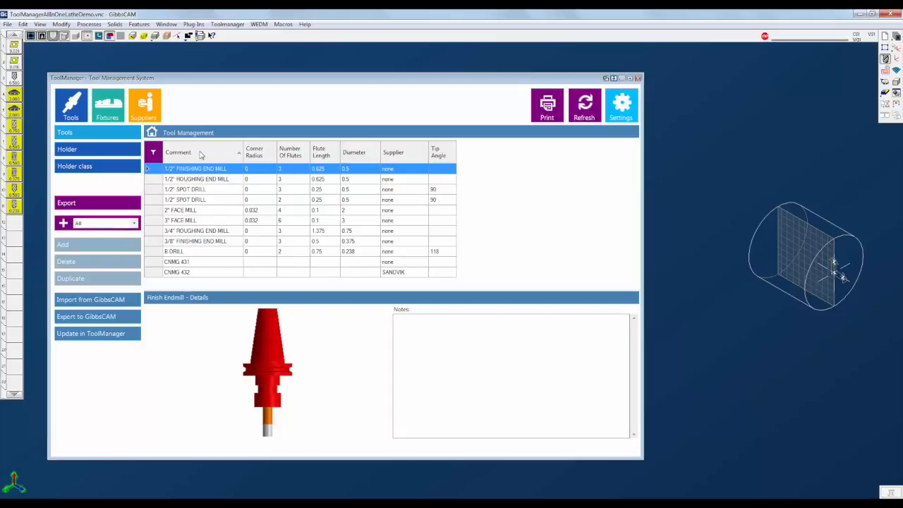
- Filter the tool table to tools whose comment contains drill
left_click(200, 155)
left_click(200, 154)
right_click(201, 155)
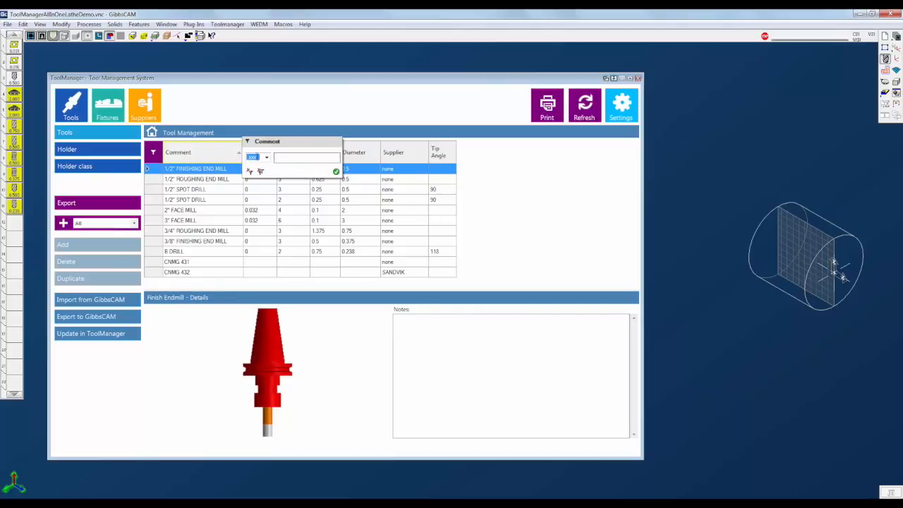
type("drill")
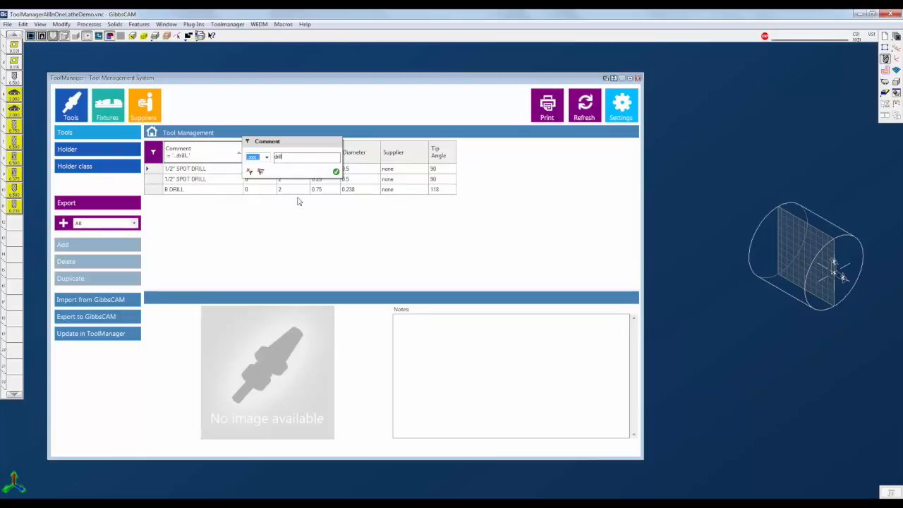
- Add a Tip Angle filter of 118 to the table, then clear the filters
left_click(442, 155)
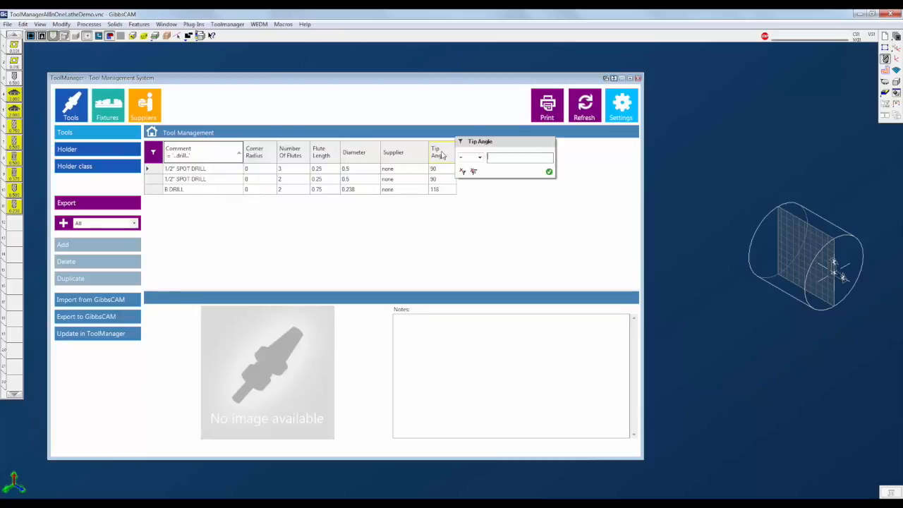
type("11")
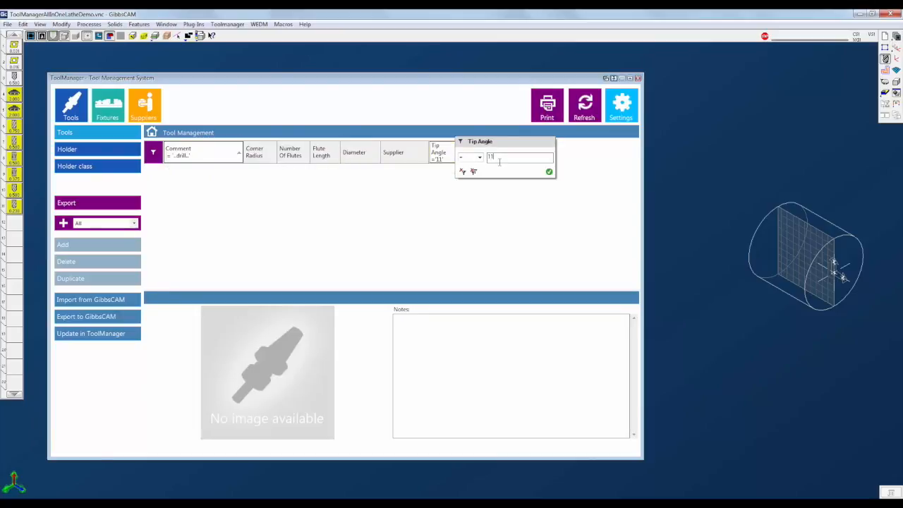
type("8")
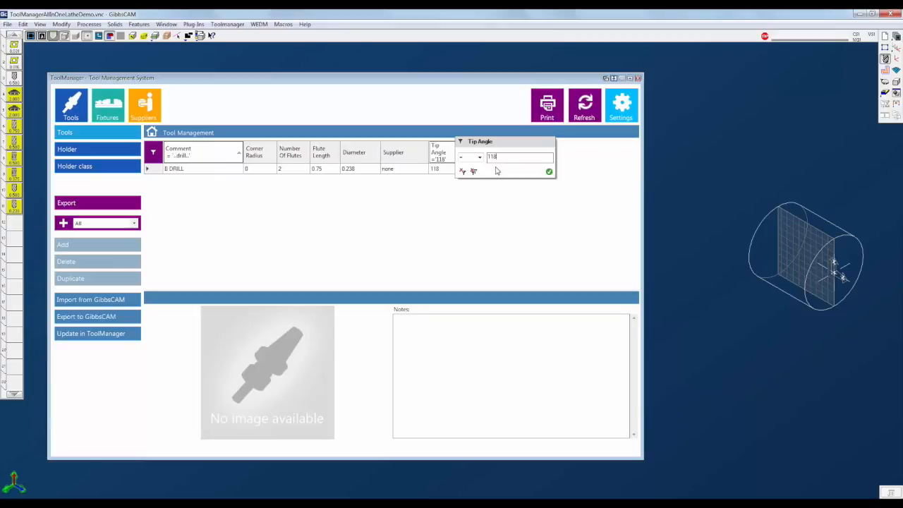
left_click(473, 171)
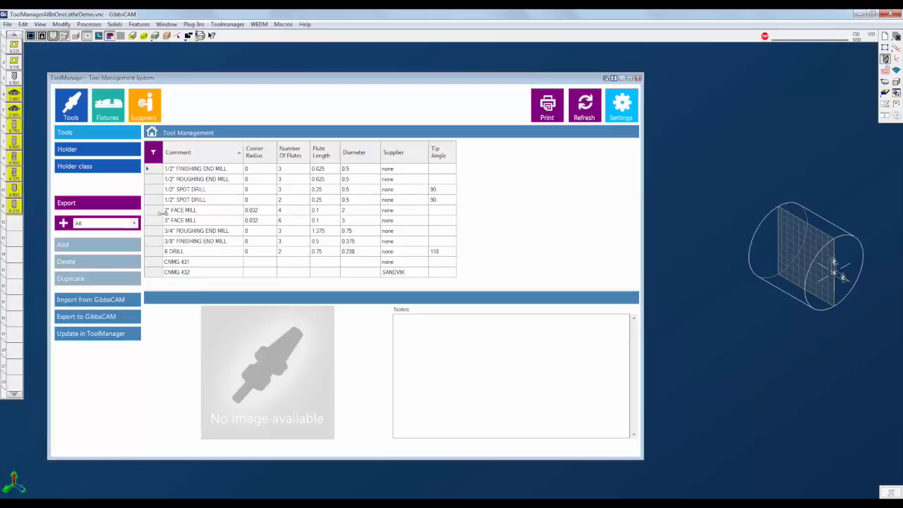
- Review which tools are classified in the JOB 1 favourite group in the group dialog
left_click(134, 224)
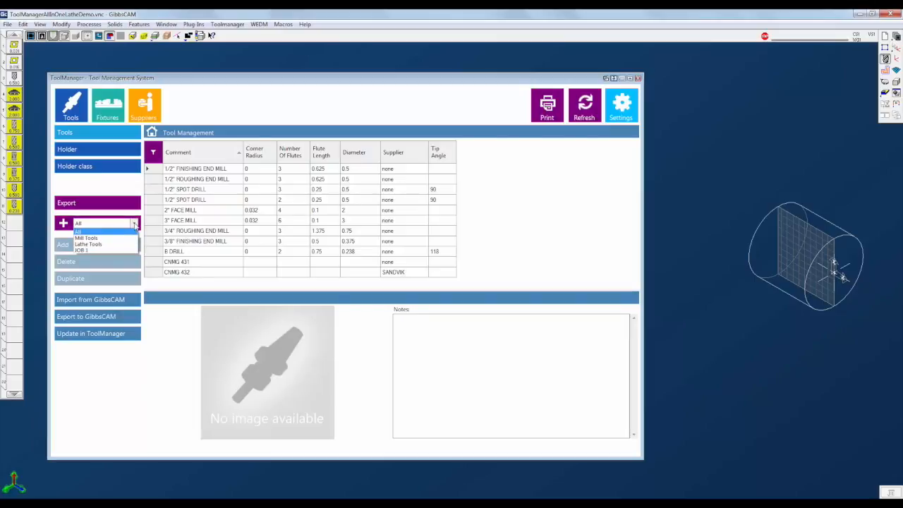
left_click(134, 223)
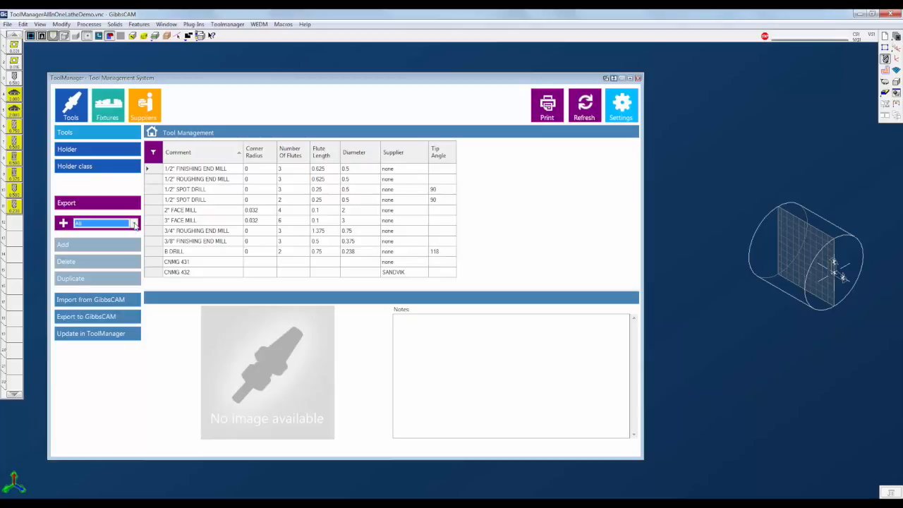
left_click(64, 224)
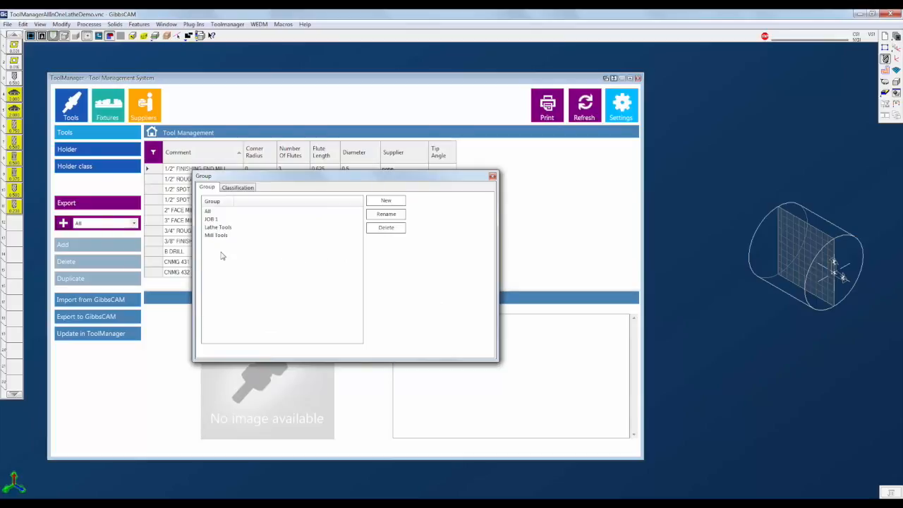
left_click(238, 188)
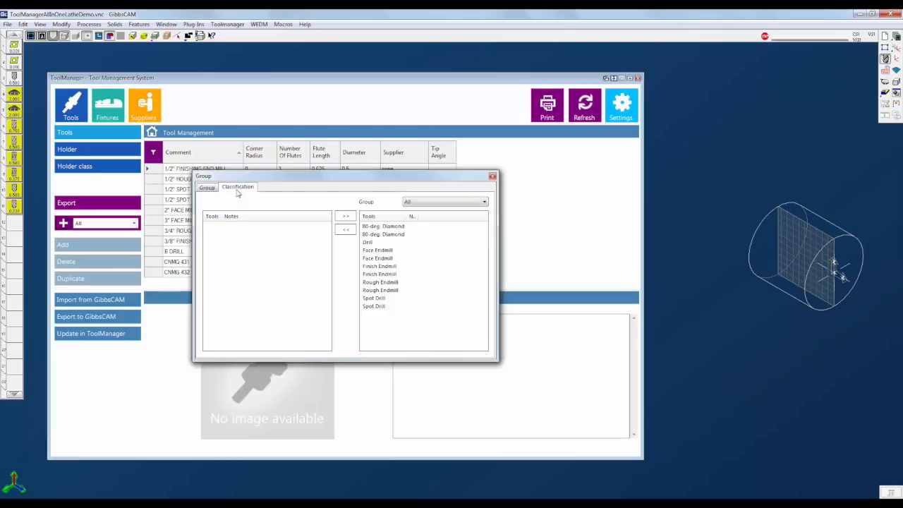
left_click(431, 204)
left_click(431, 229)
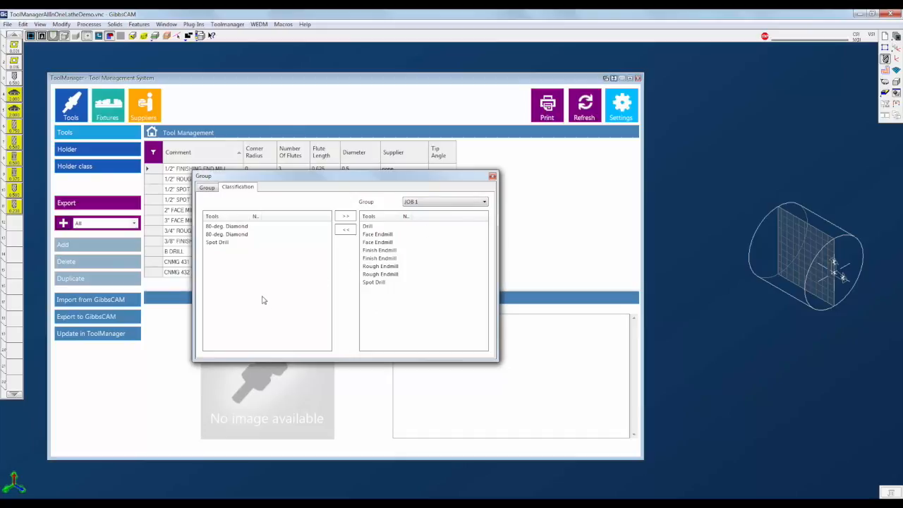
left_click(492, 178)
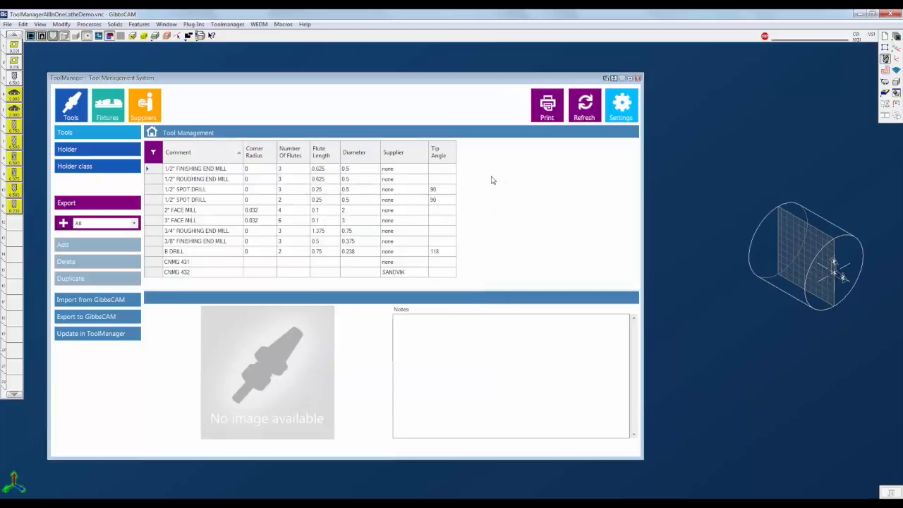
- Show only the tools of the JOB 1 favourite group in the tool table
left_click(136, 224)
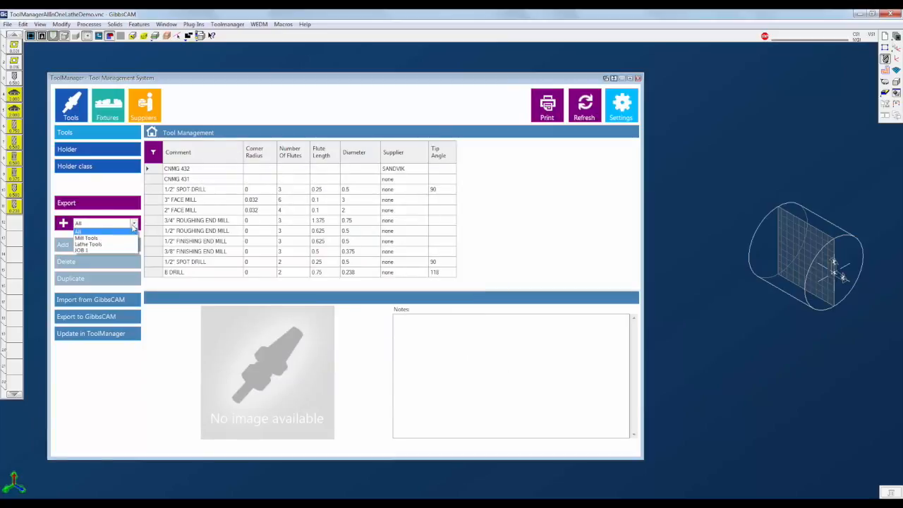
left_click(91, 249)
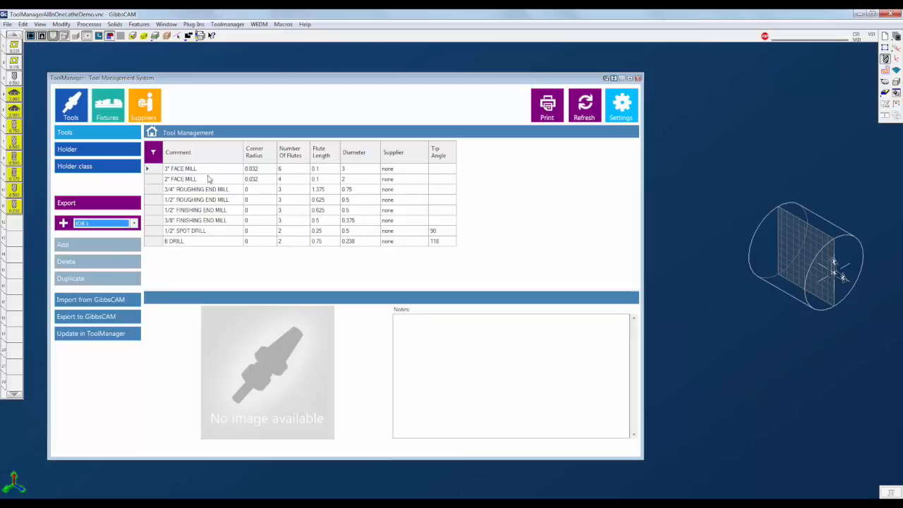
left_click(199, 258)
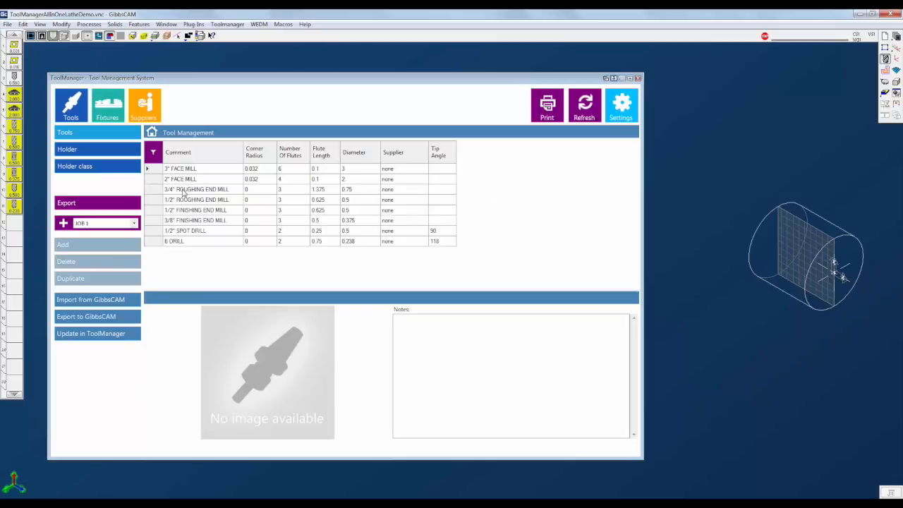
- Export the 3 JAW CHUCK fixture from the fixture list to GibbsCAM
left_click(109, 110)
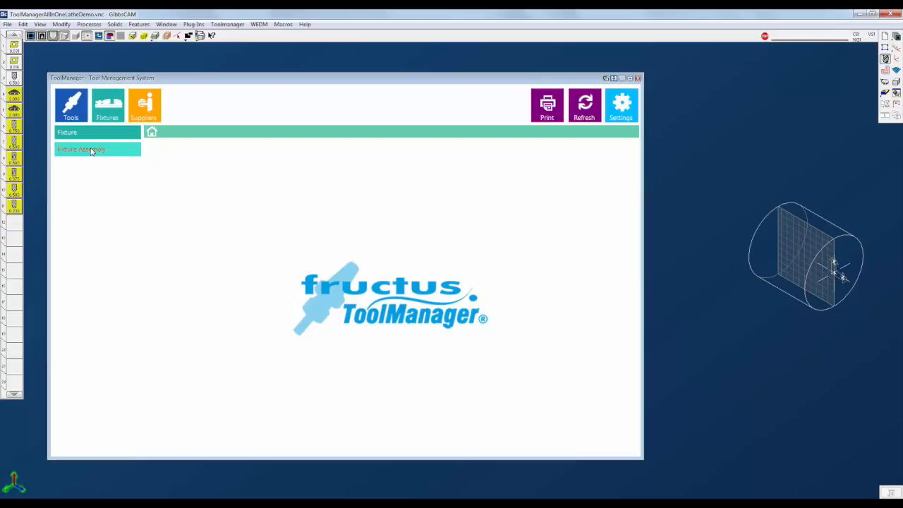
left_click(94, 137)
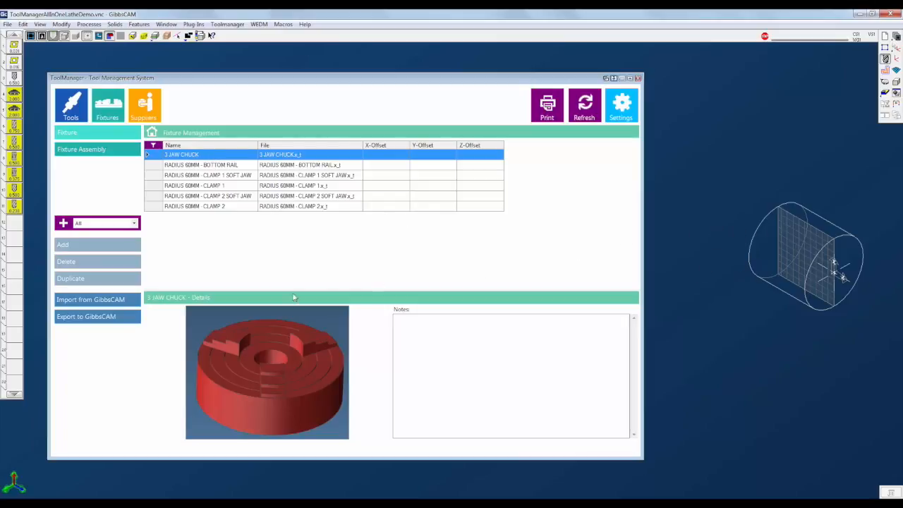
left_click(97, 319)
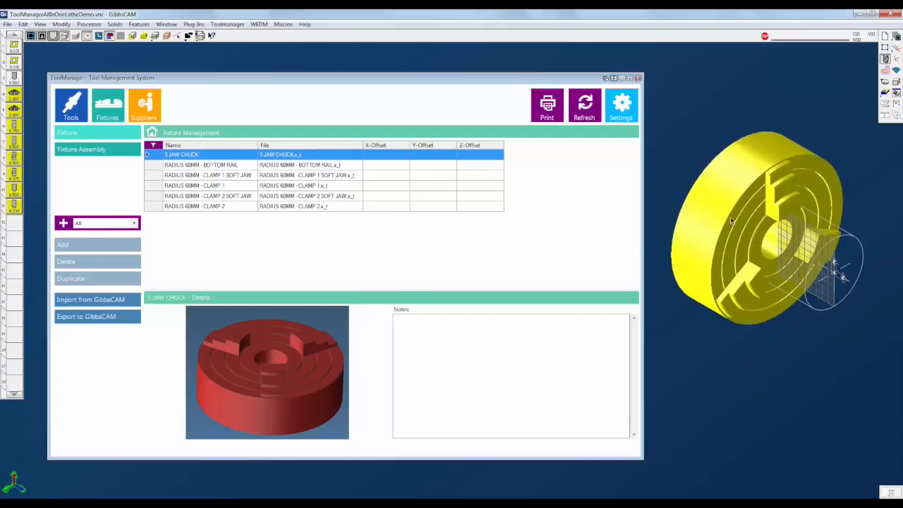
- Inspect the exported chuck body's type through its context menu in the workspace
right_click(731, 170)
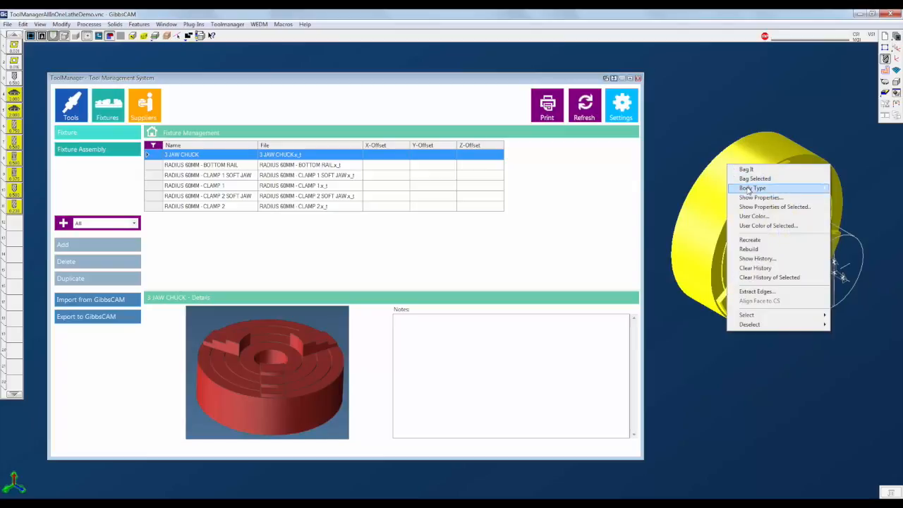
mouse_move(752, 187)
left_click(666, 207)
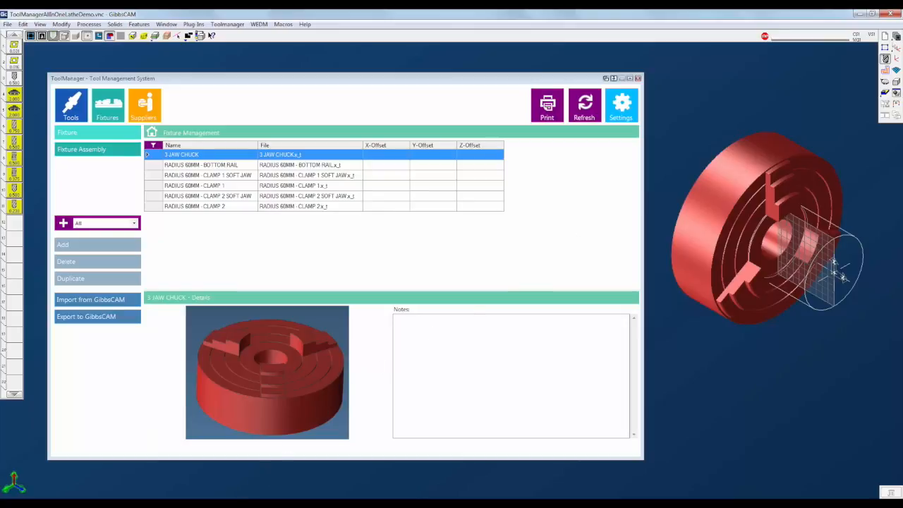
- Switch to the ToolManagerAllInOneMillDemo document and open ToolManager's tool list there
mouse_move(217, 503)
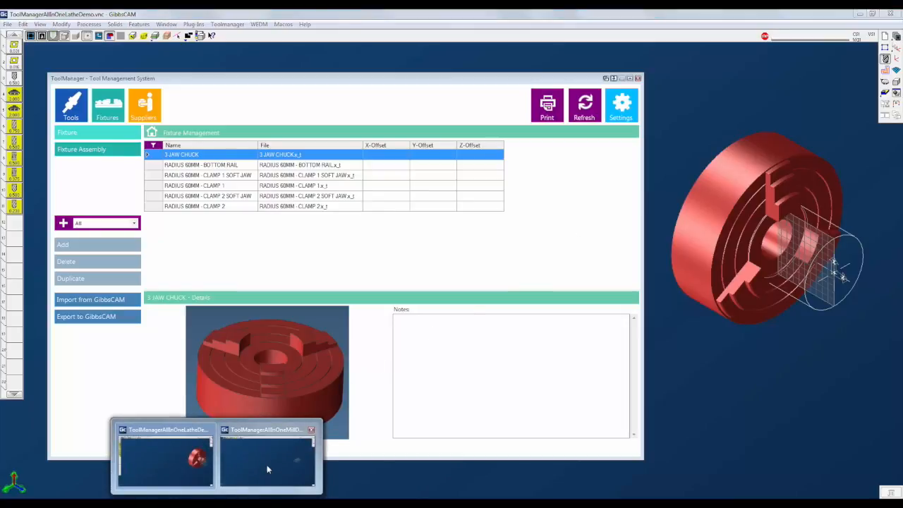
left_click(269, 446)
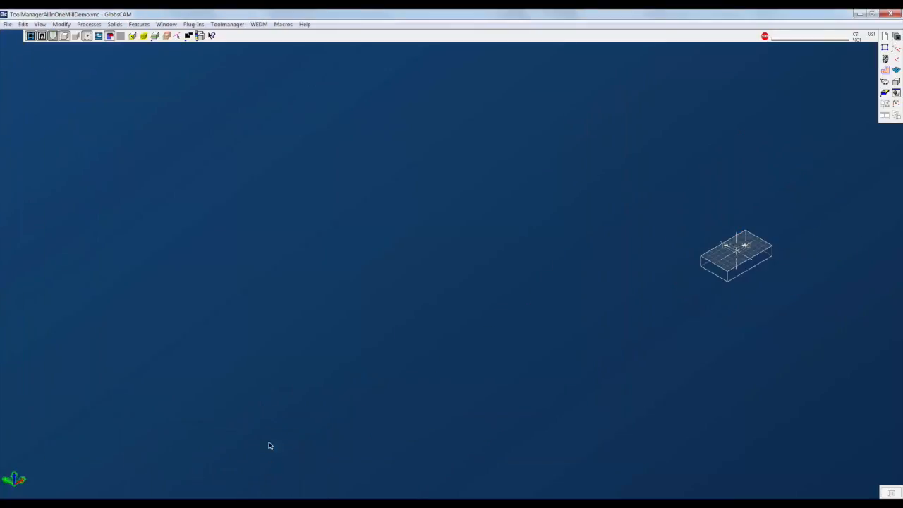
left_click(229, 25)
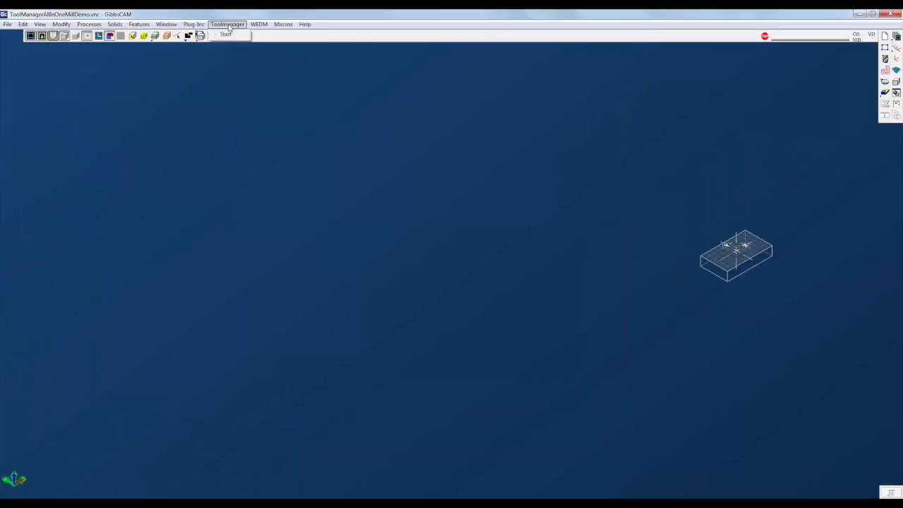
left_click(230, 36)
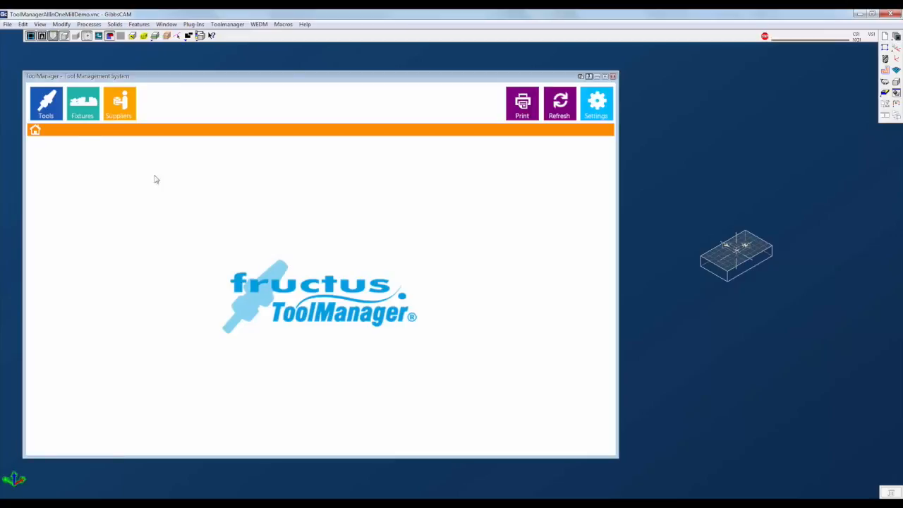
left_click(51, 118)
left_click(52, 130)
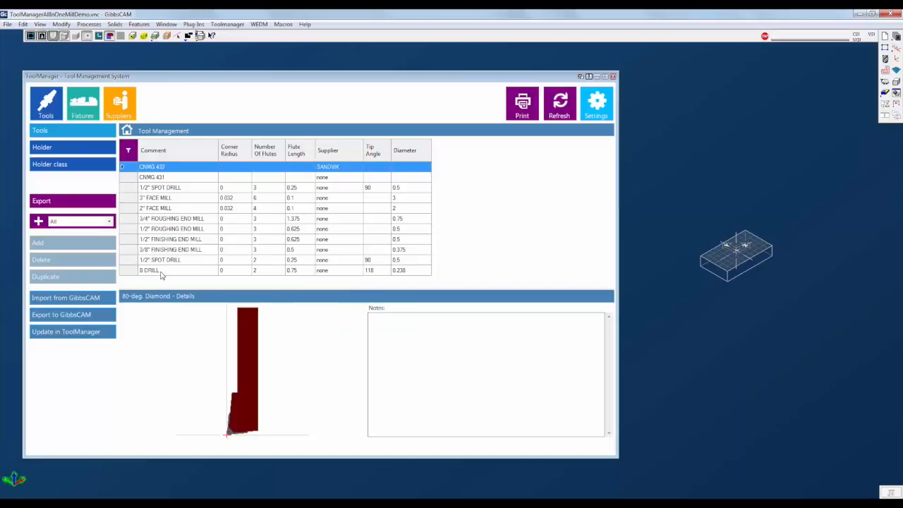
- Export the RADIUS 60MM FIXTURE fixture assembly to GibbsCAM
left_click(92, 115)
left_click(86, 132)
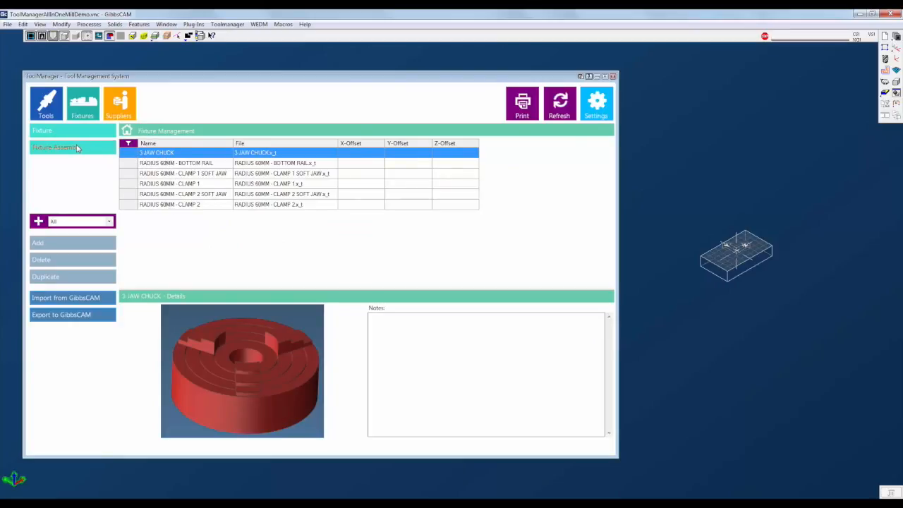
left_click(78, 148)
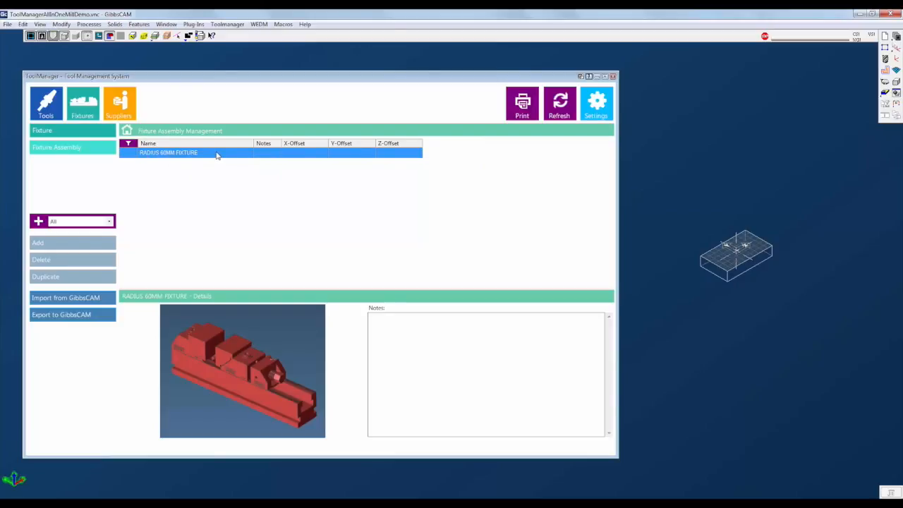
left_click(58, 321)
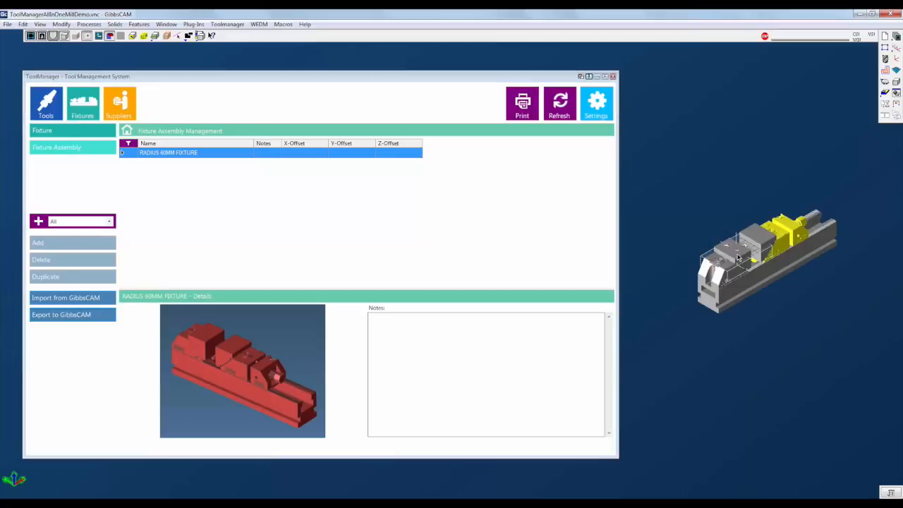
- Select all bodies of the exported vise assembly in the workspace
left_click(746, 292)
left_click_drag(769, 247, 745, 259)
left_click(768, 243)
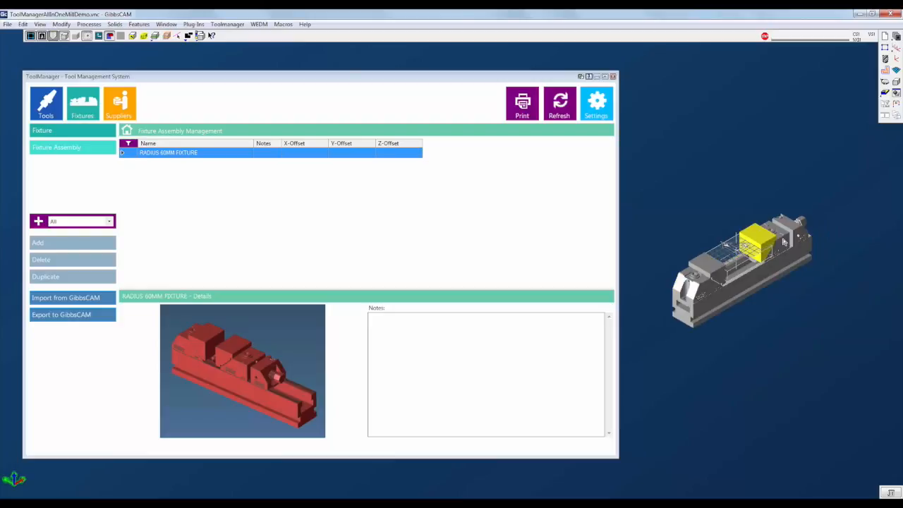
left_click(784, 240, "ctrl")
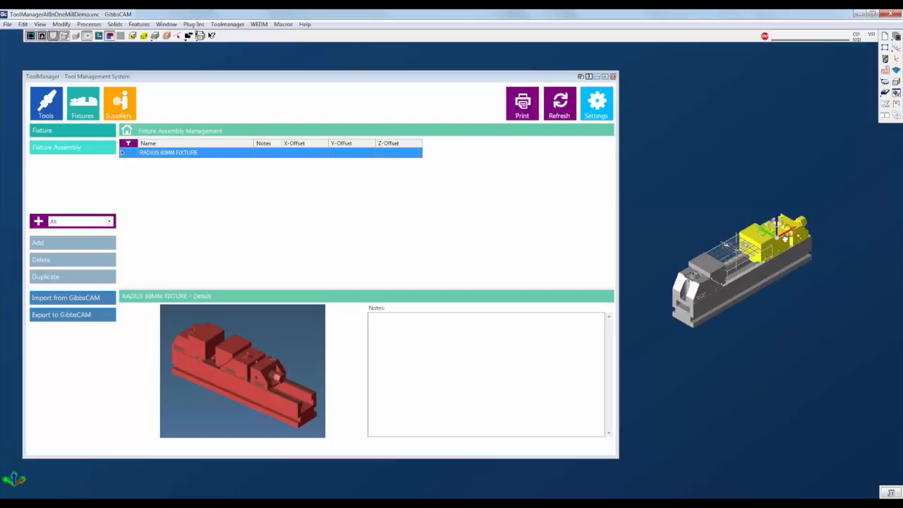
left_click_drag(784, 237, 796, 231)
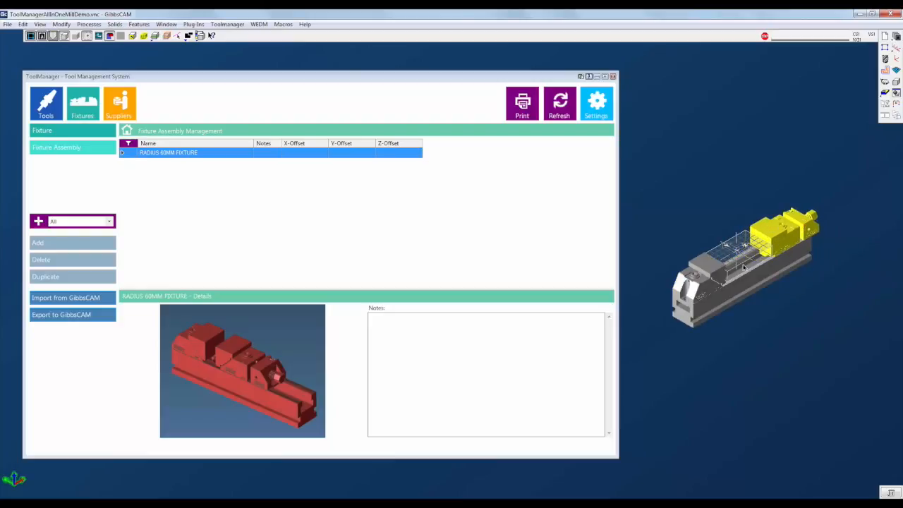
left_click(724, 274)
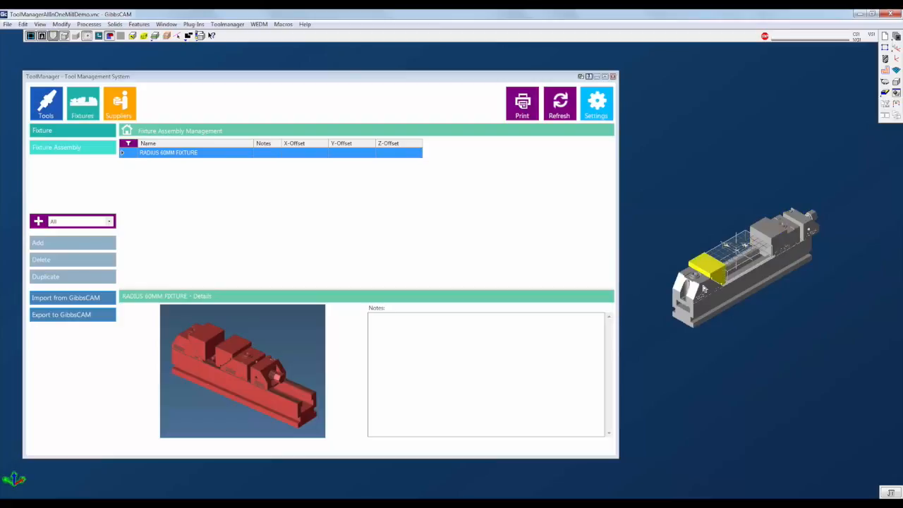
left_click(711, 300, "ctrl")
left_click(714, 303, "ctrl")
left_click(781, 227, "ctrl")
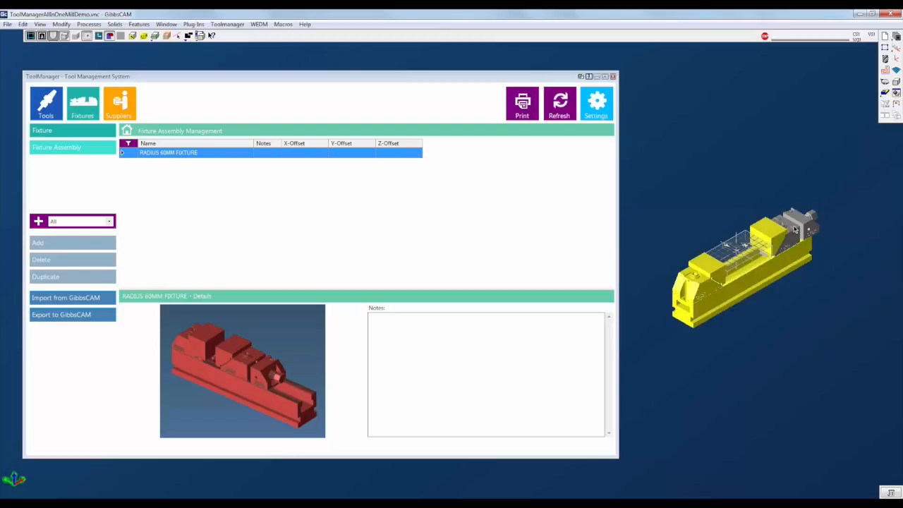
left_click(794, 227, "ctrl")
- Set the body type of all selected vise bodies to Fixture and deselect them
right_click(794, 227)
left_click(815, 266)
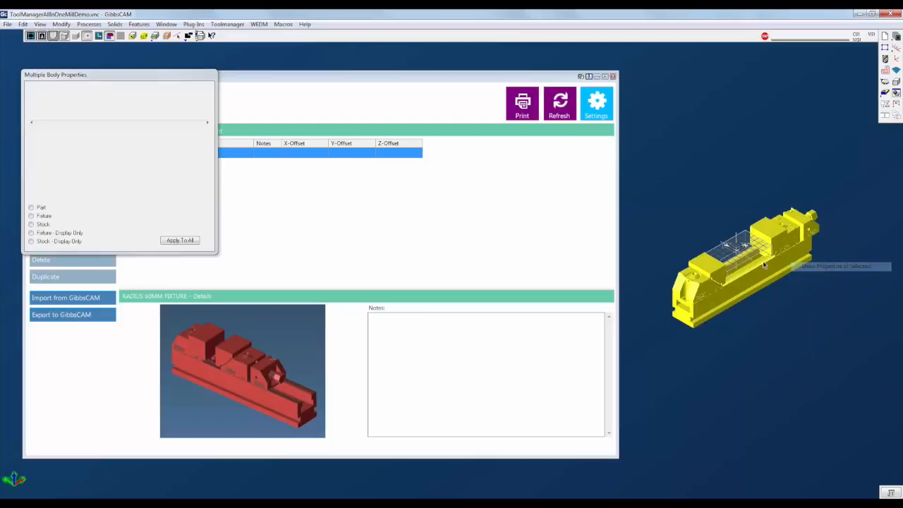
left_click(178, 240)
left_click(211, 74)
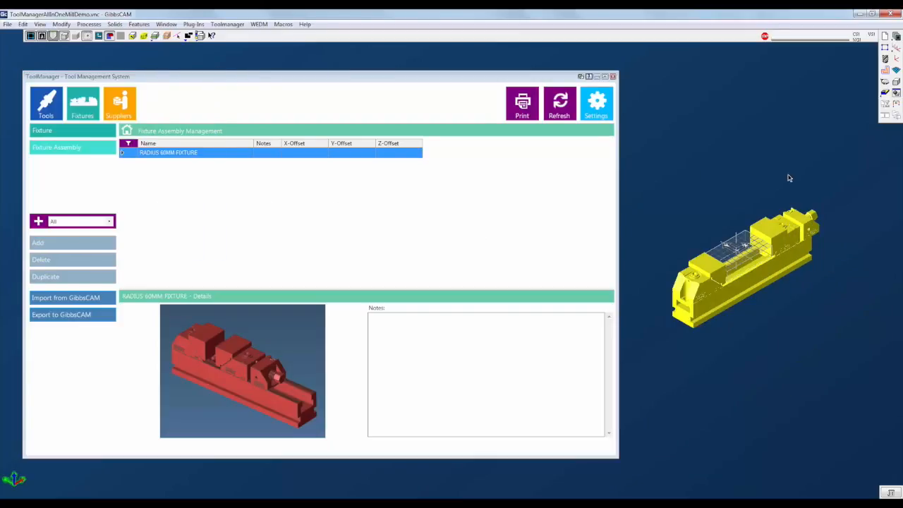
left_click(792, 179)
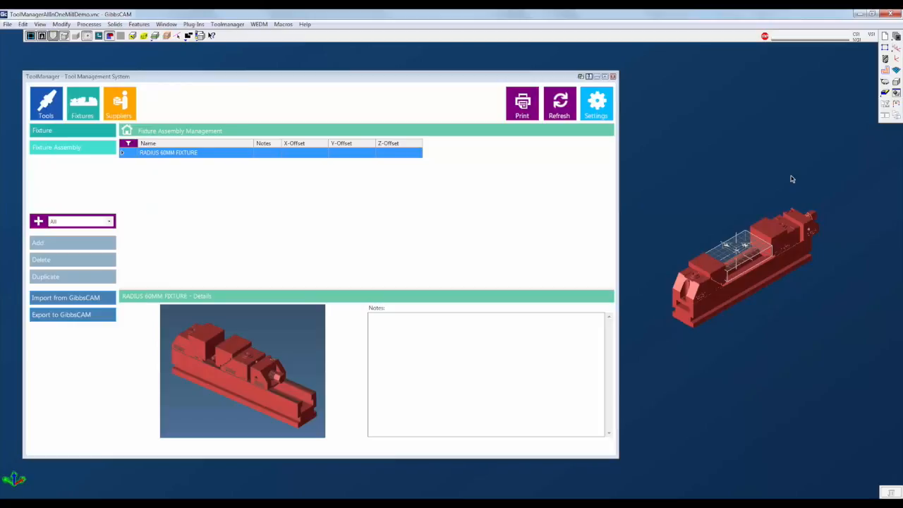